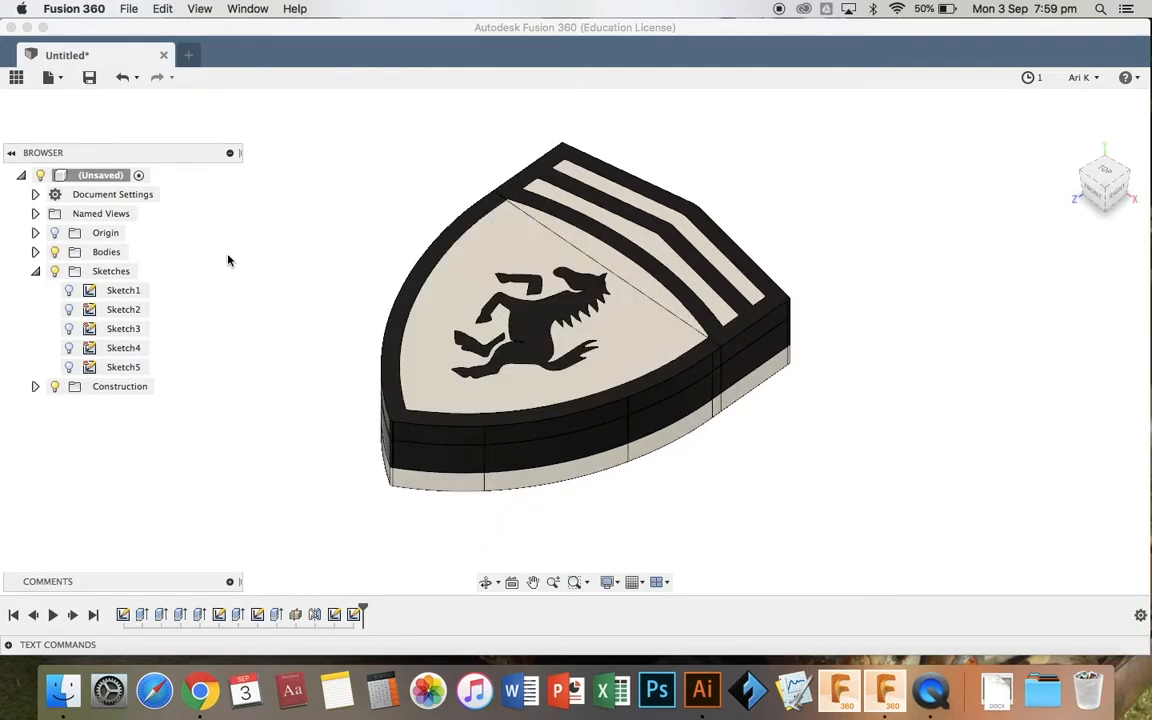
Save the untitled design as Ferrari USB Tut in the Demo Project
{"action": "left_click", "coordinate": [91, 78]}
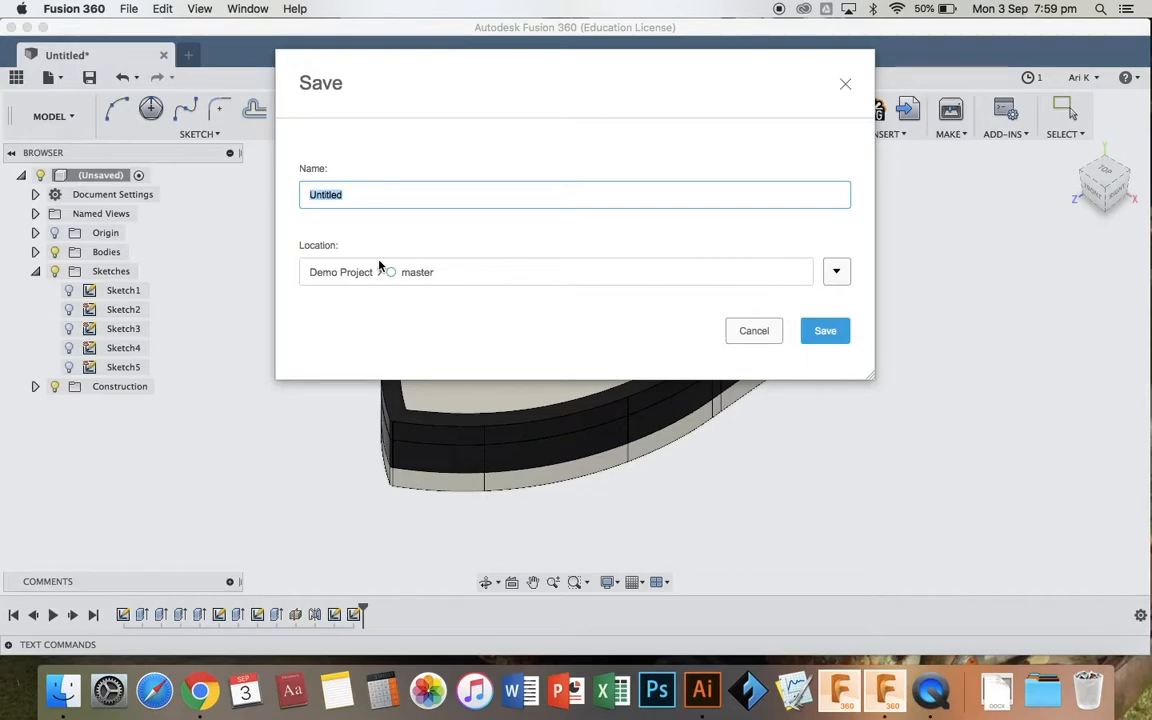
{"action": "type", "text": "Ferrari USB Tut"}
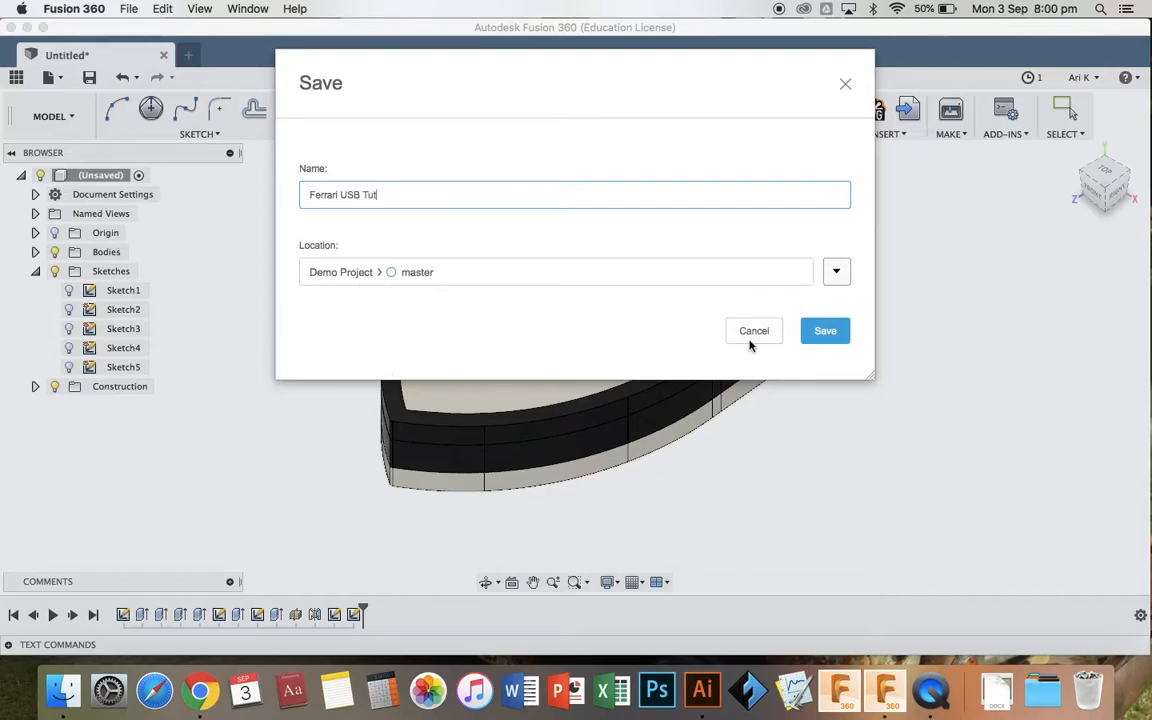
{"action": "left_click", "coordinate": [824, 331]}
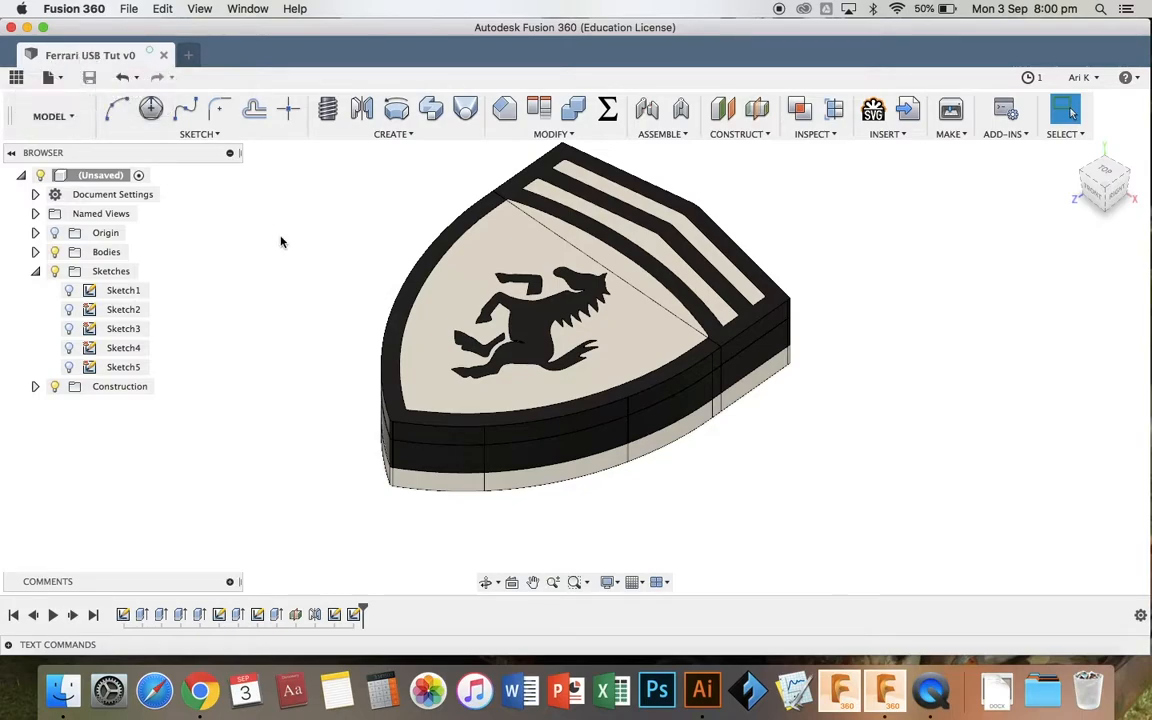
Collapse the sketches list, expand the bodies list and select Body10, the middle black layer at the shield's pointed end
{"action": "scroll", "coordinate": [565, 267], "scroll_direction": "up", "scroll_amount": 2}
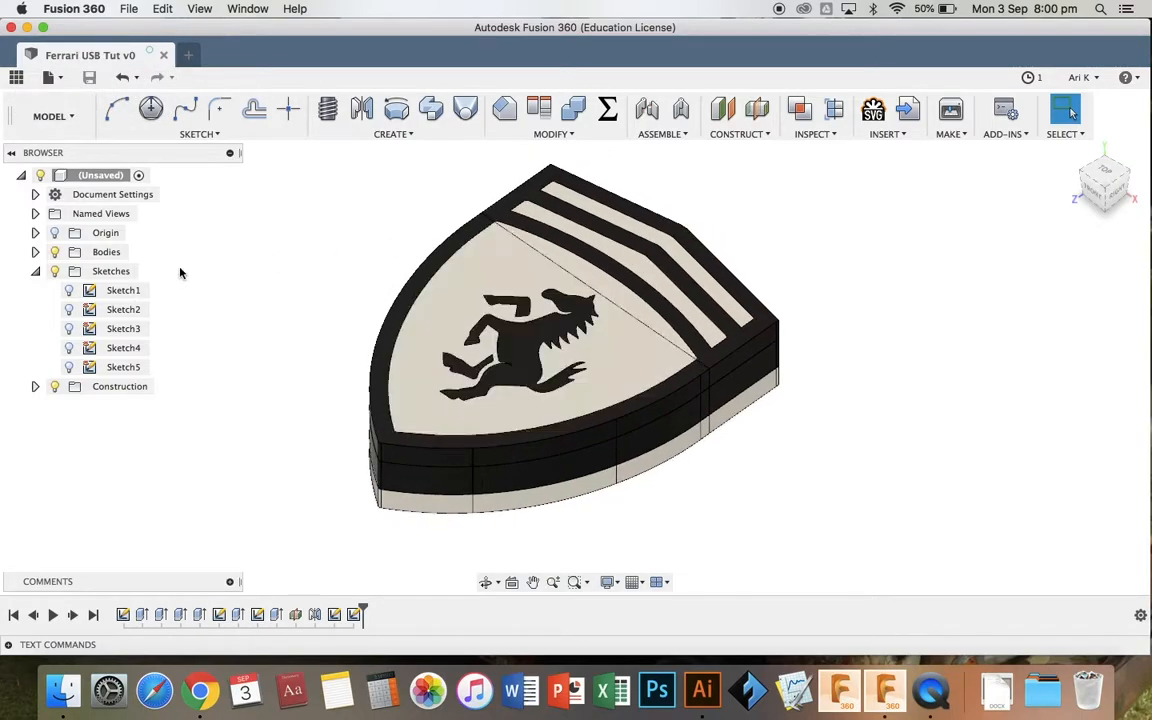
{"action": "left_click", "coordinate": [35, 271]}
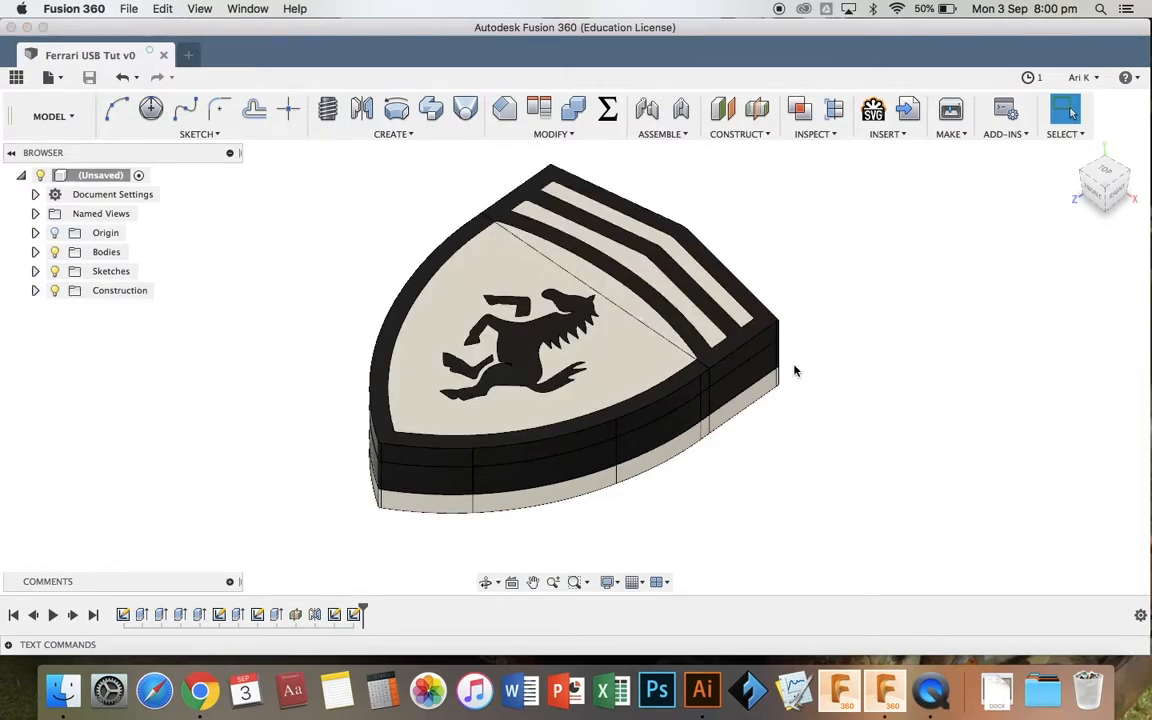
{"action": "left_click", "coordinate": [35, 252]}
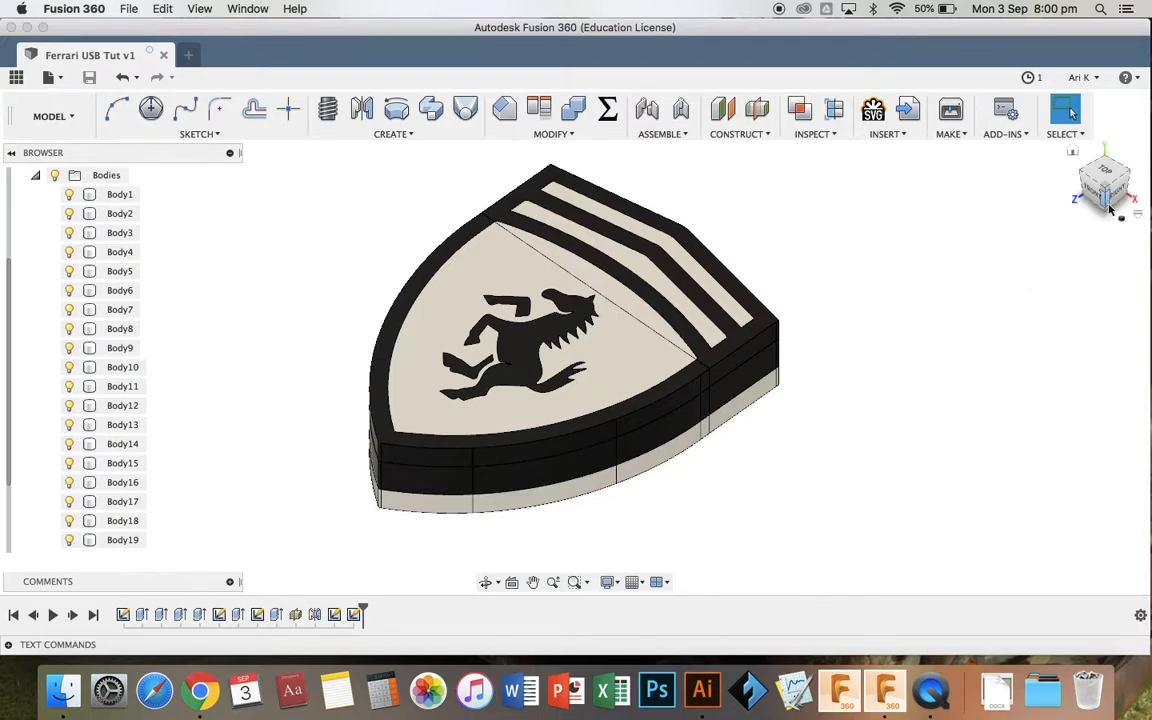
{"action": "left_click", "coordinate": [1110, 208]}
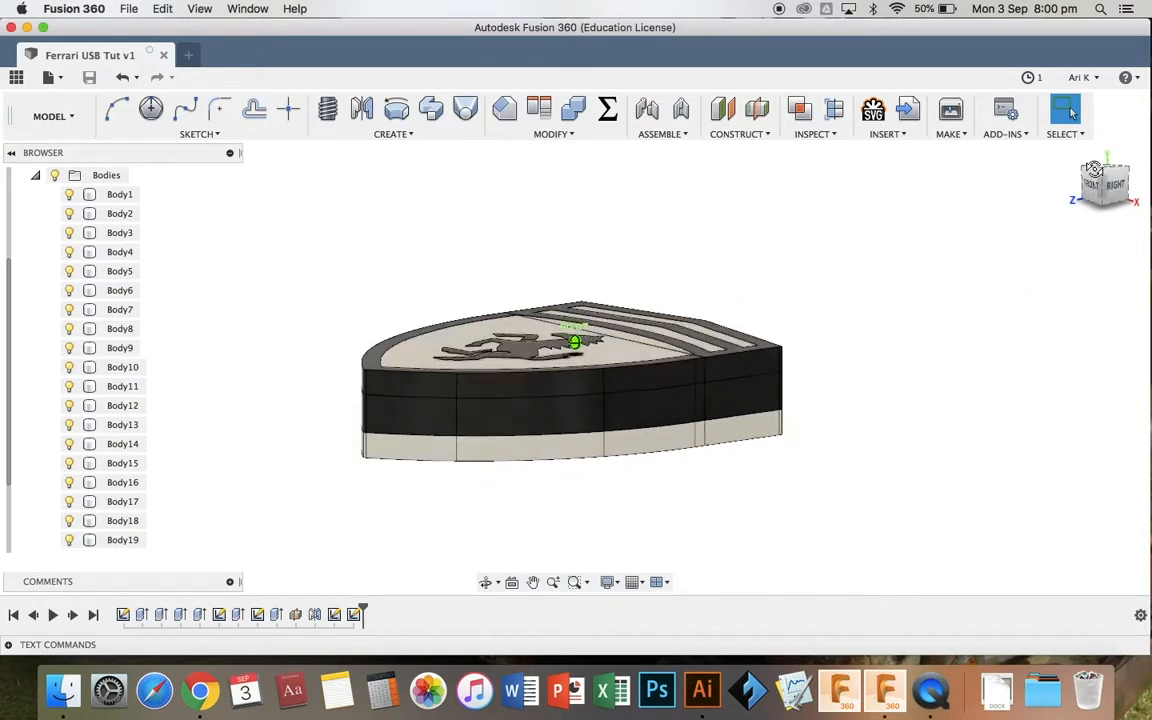
{"action": "left_click", "coordinate": [550, 412]}
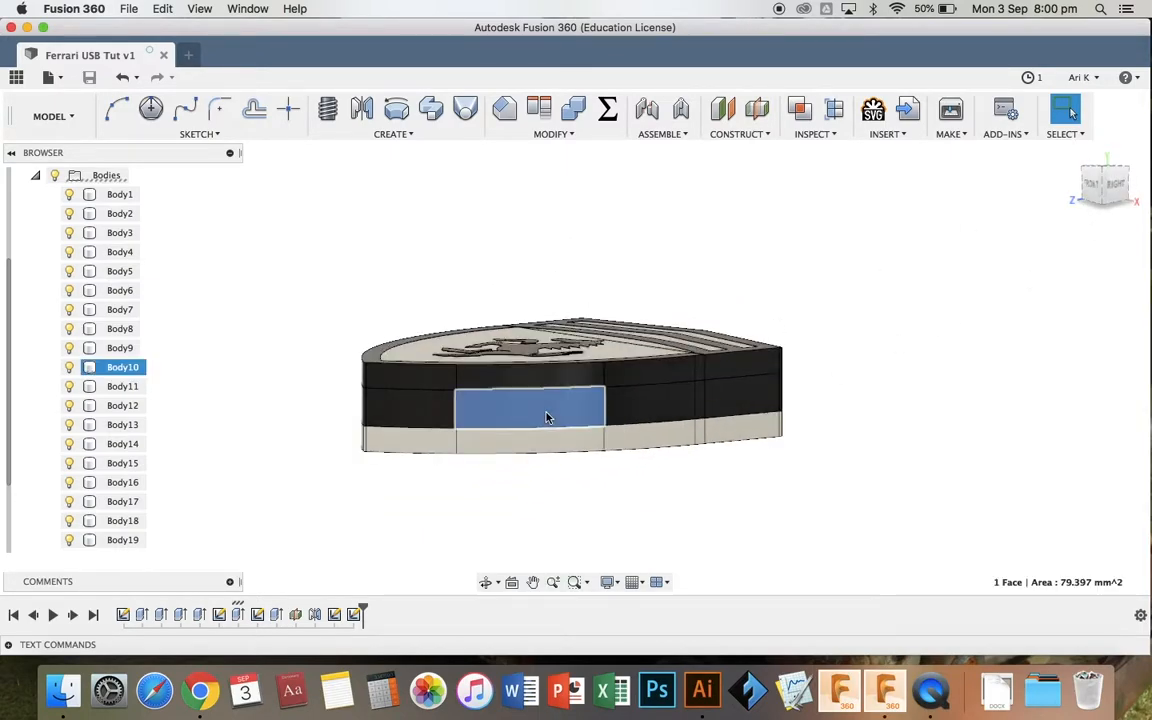
{"action": "left_click", "coordinate": [118, 368]}
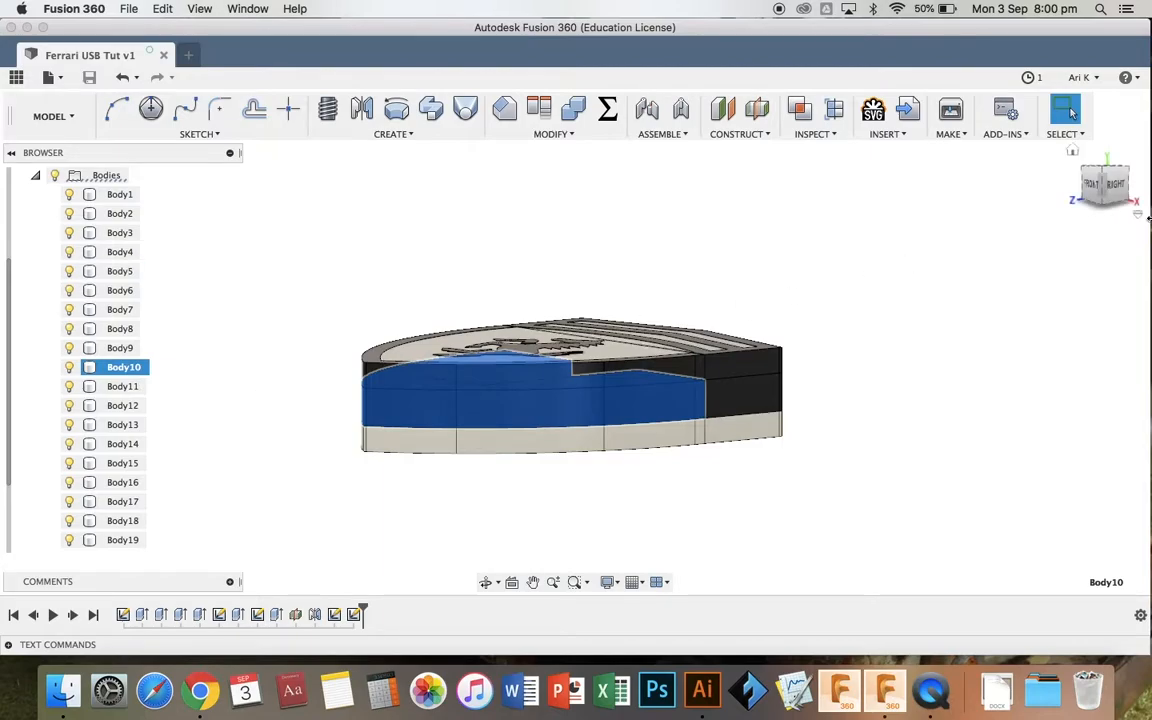
{"action": "left_click_drag", "start_coordinate": [1105, 188], "coordinate": [1103, 227]}
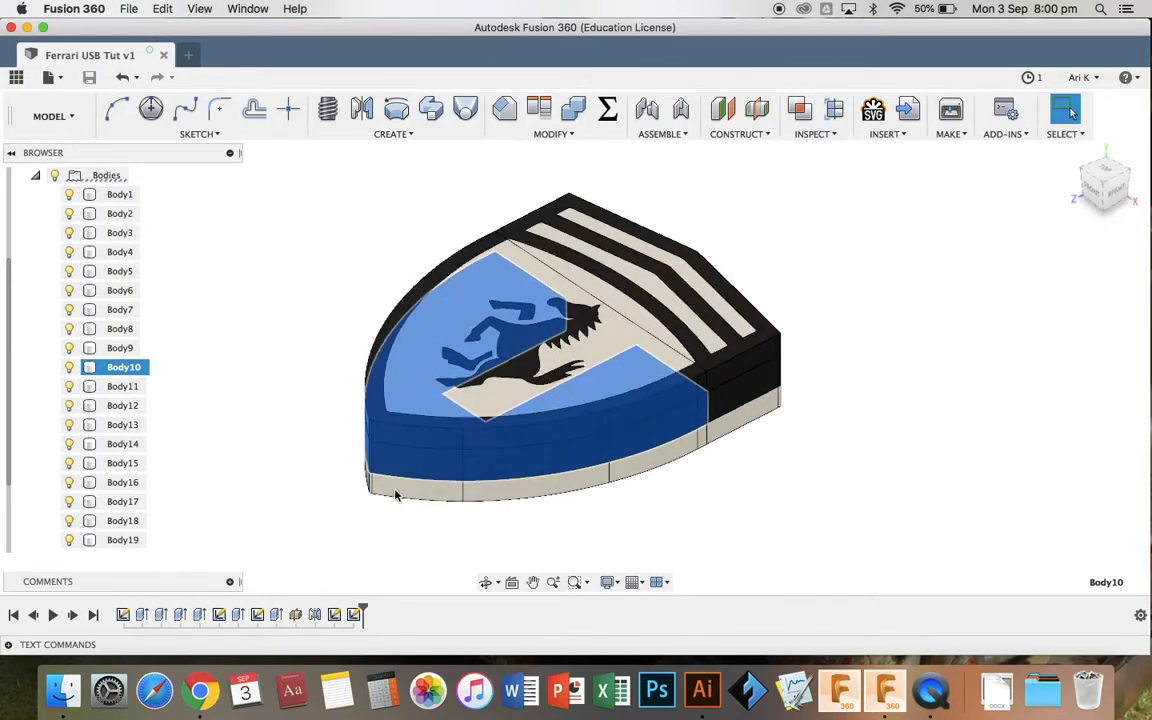
Export Body10 as a binary STL with High refinement, named Ferrari USB_Body_Print, in the Ferrari USB folder
{"action": "right_click", "coordinate": [128, 369]}
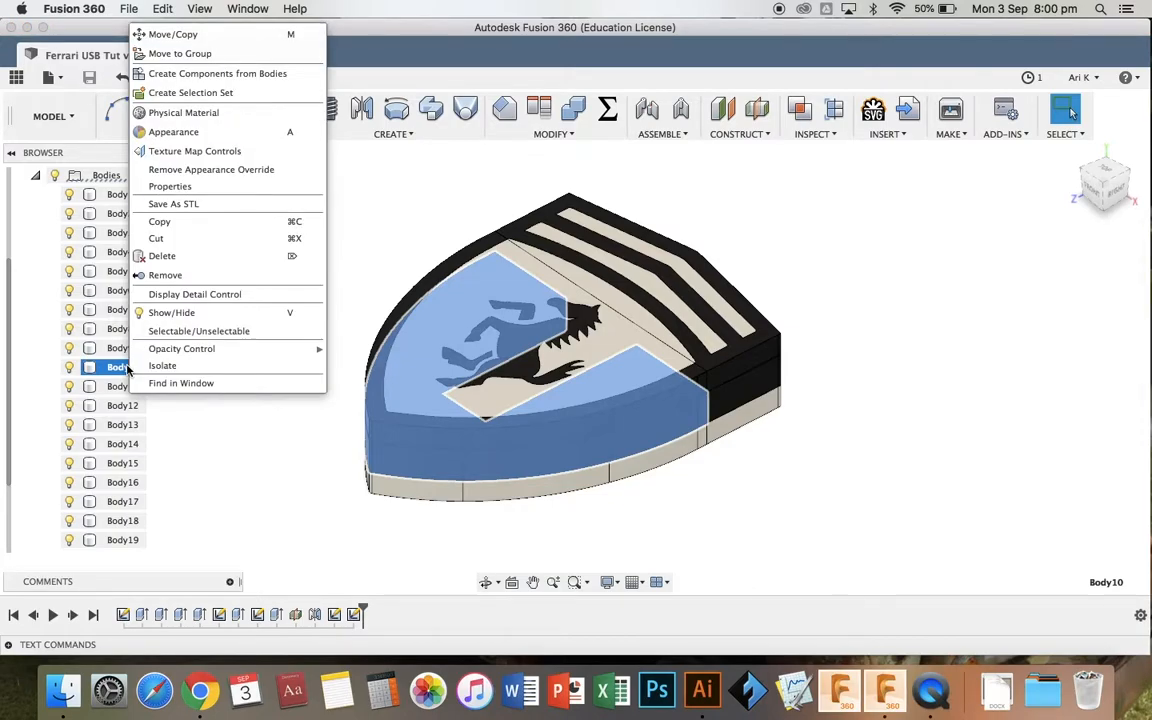
{"action": "left_click", "coordinate": [205, 207]}
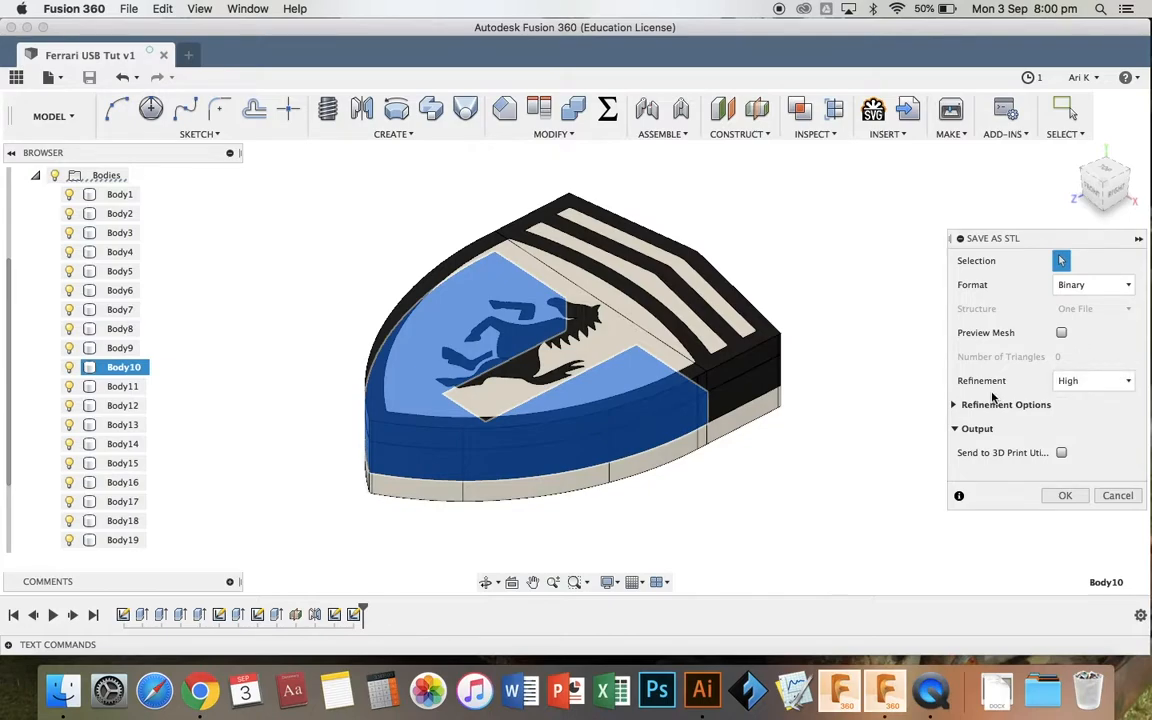
{"action": "left_click", "coordinate": [1078, 385]}
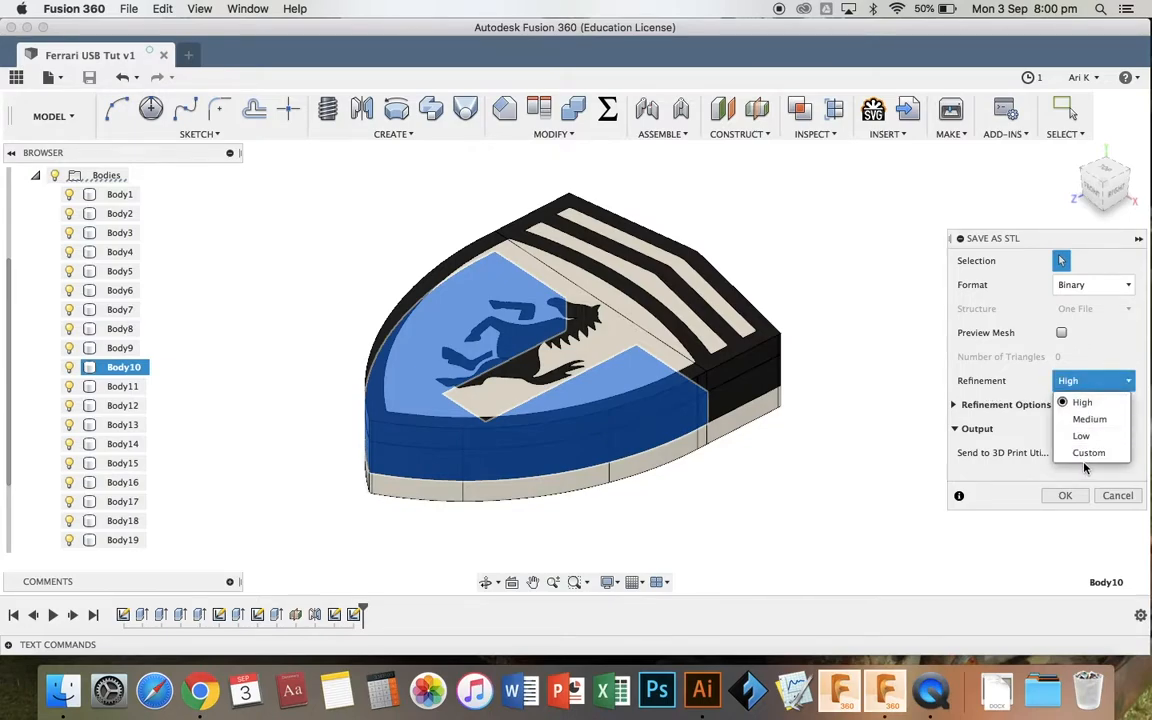
{"action": "left_click", "coordinate": [1082, 402]}
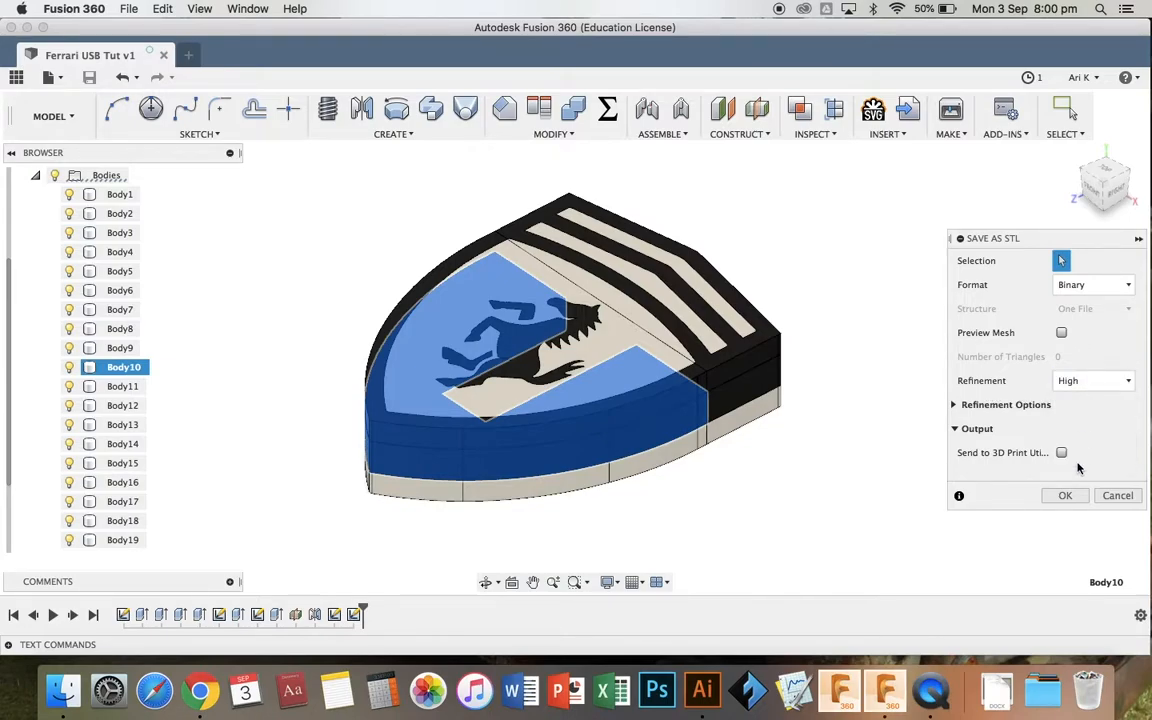
{"action": "left_click", "coordinate": [1067, 496]}
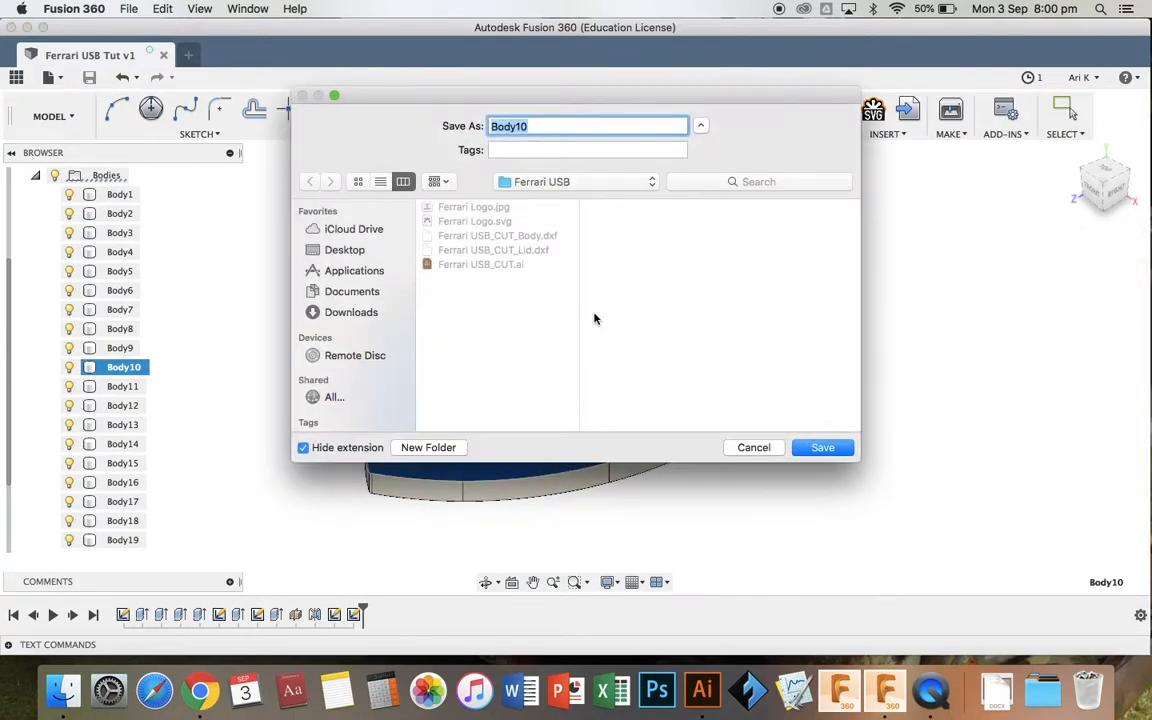
{"action": "type", "text": "Ferrari USB_Body"}
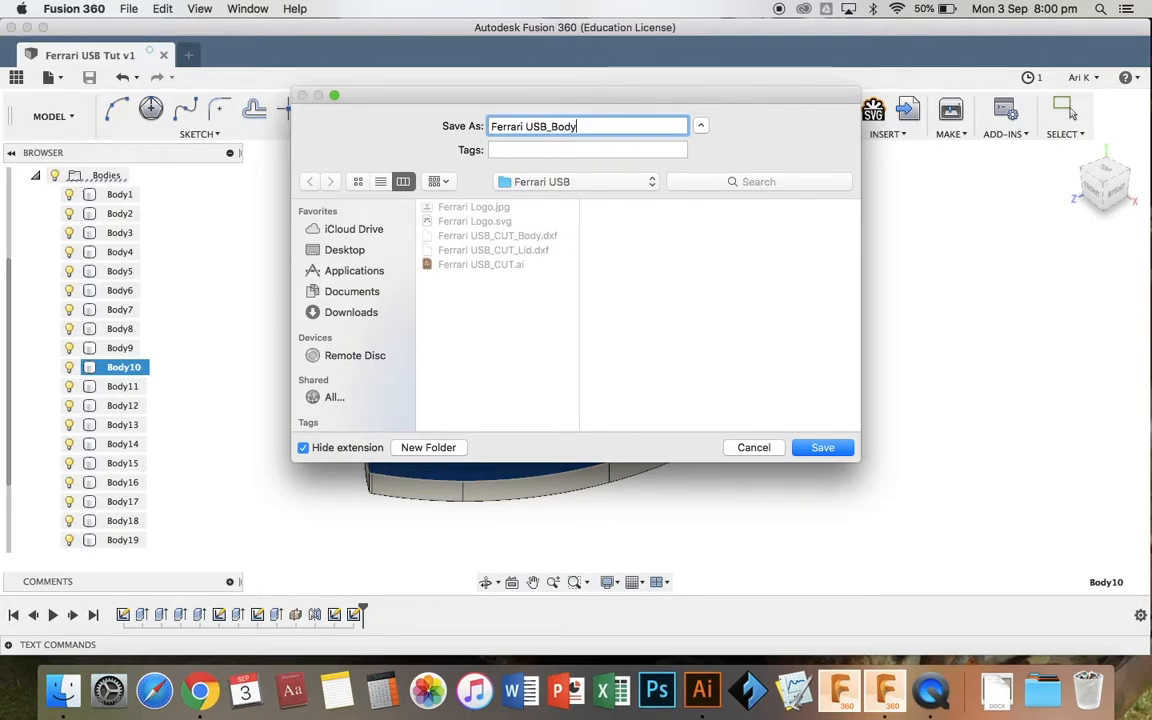
{"action": "type", "text": "_Print"}
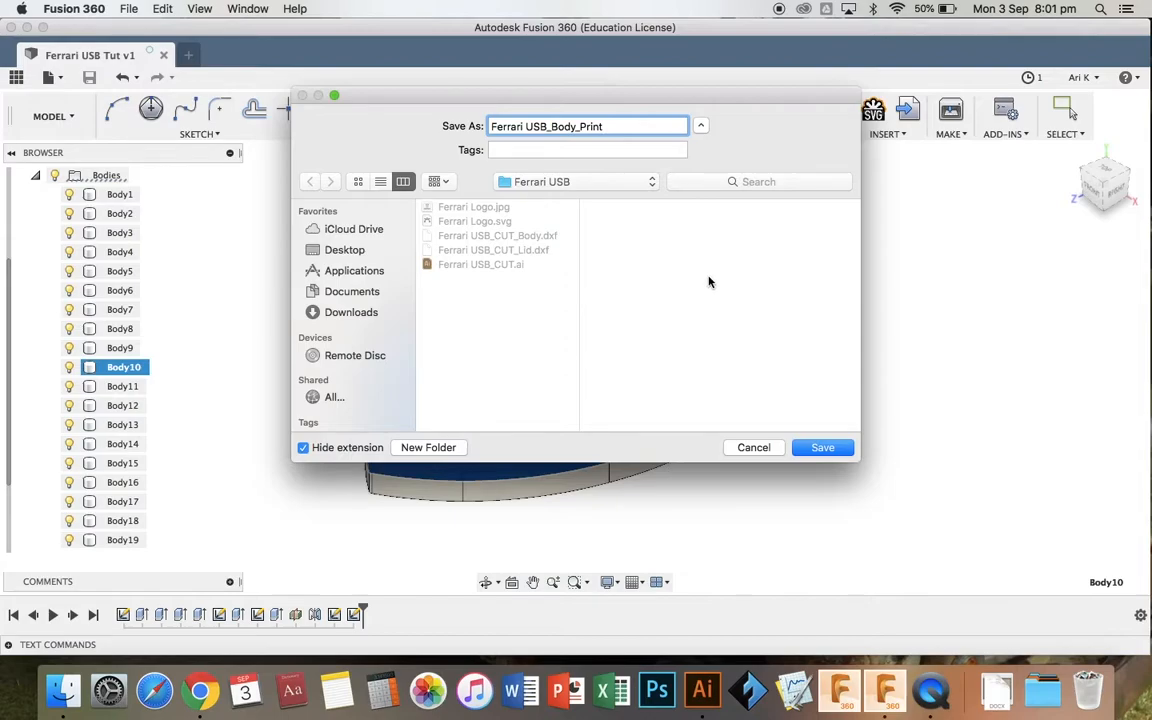
{"action": "left_click", "coordinate": [824, 447]}
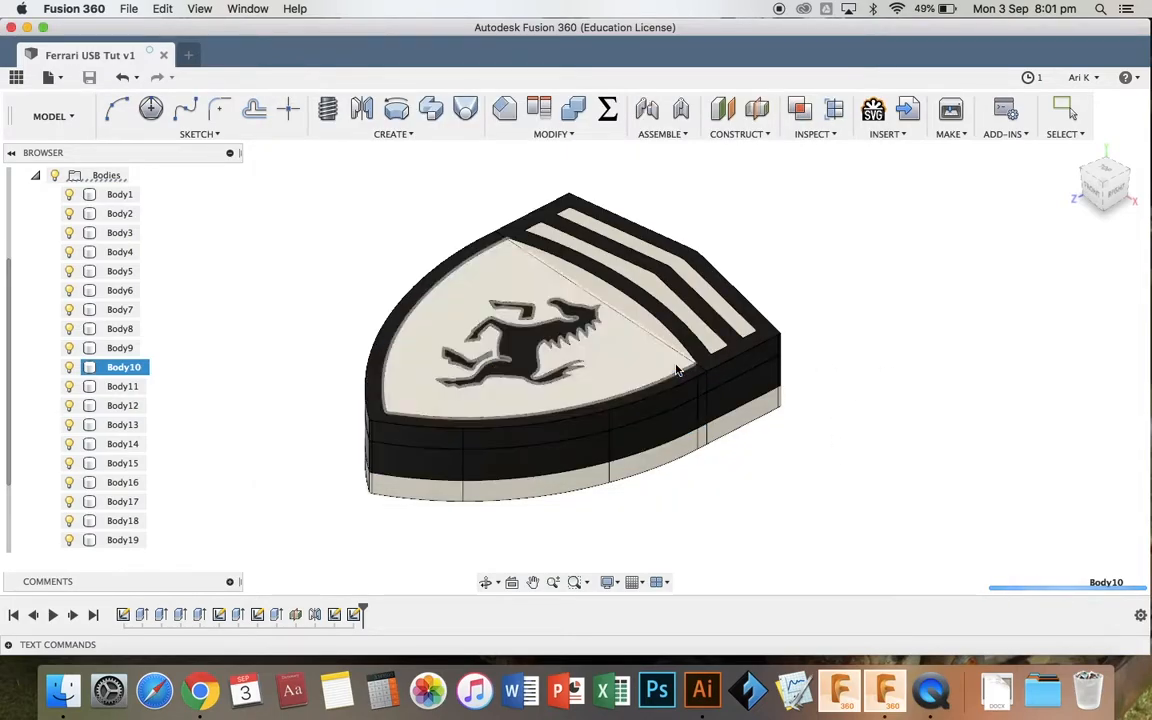
Export Body11, the middle black layer at the striped end, as a High-refinement binary STL named Ferrari USB_Lid_Print
{"action": "left_click", "coordinate": [728, 393]}
{"action": "left_click", "coordinate": [736, 398]}
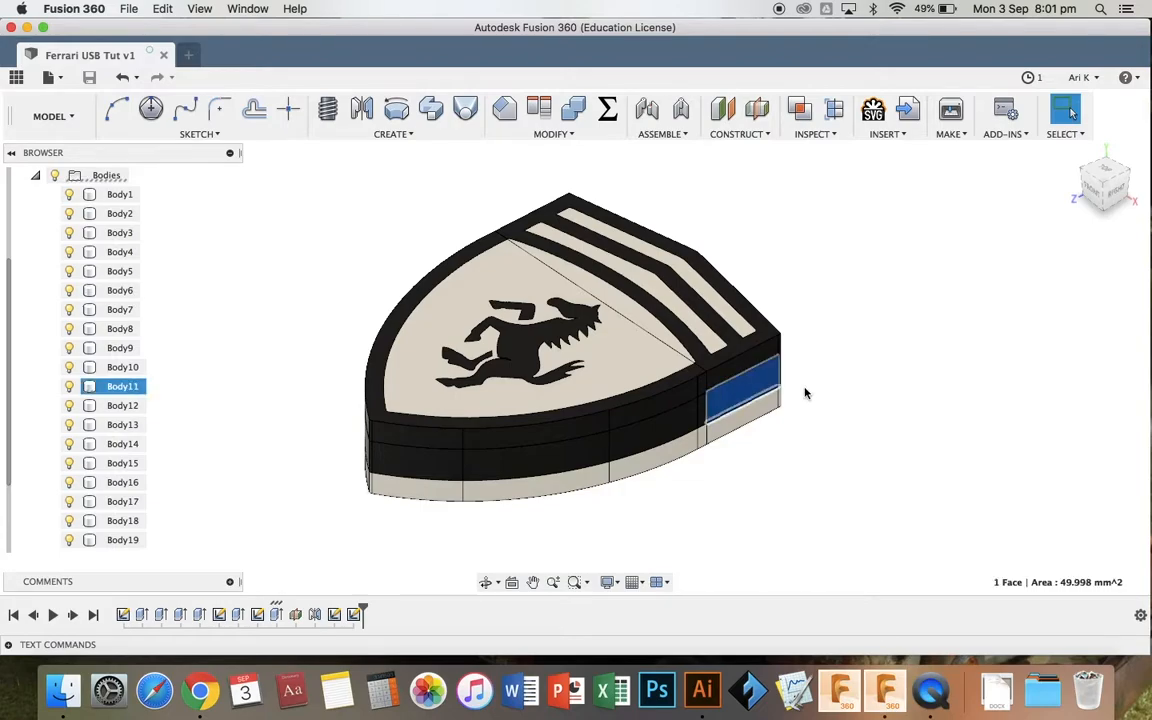
{"action": "left_click", "coordinate": [110, 390]}
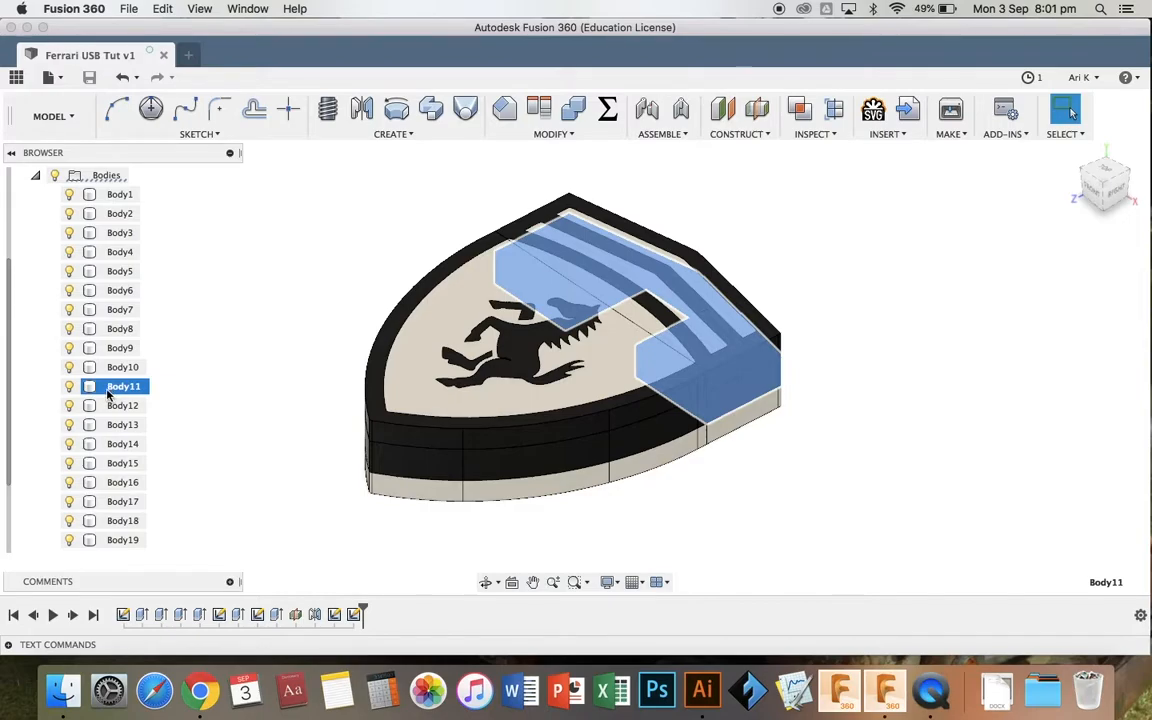
{"action": "right_click", "coordinate": [110, 394]}
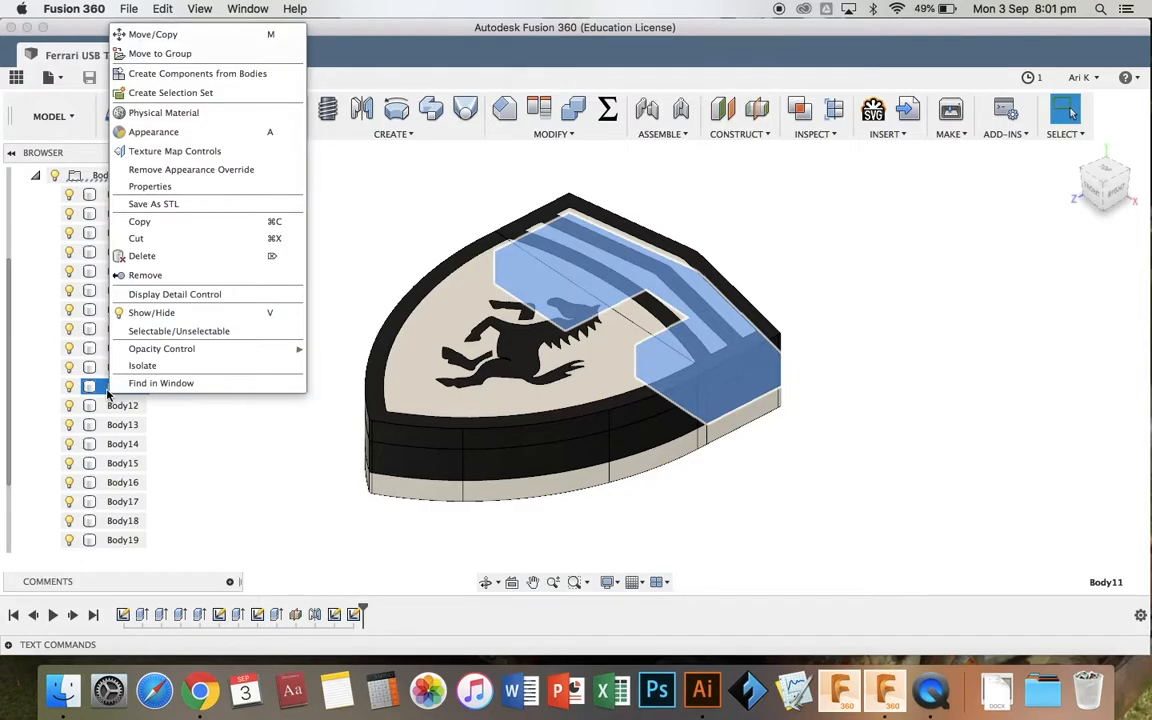
{"action": "left_click", "coordinate": [208, 204]}
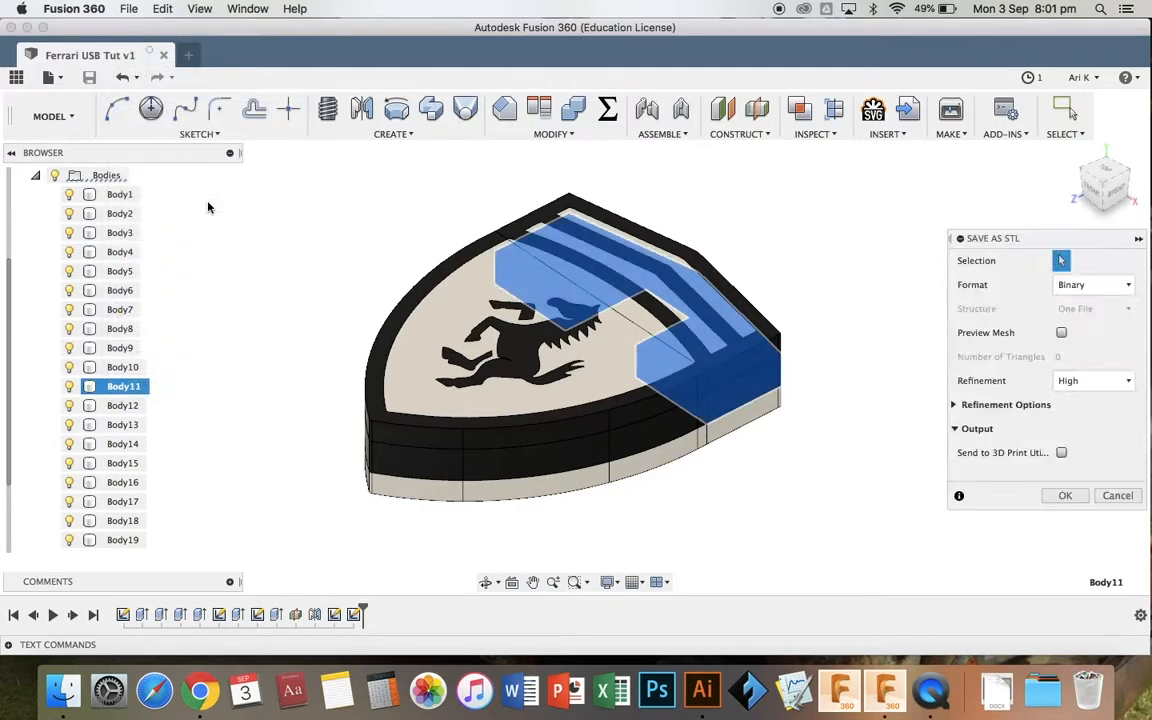
{"action": "left_click", "coordinate": [1066, 497]}
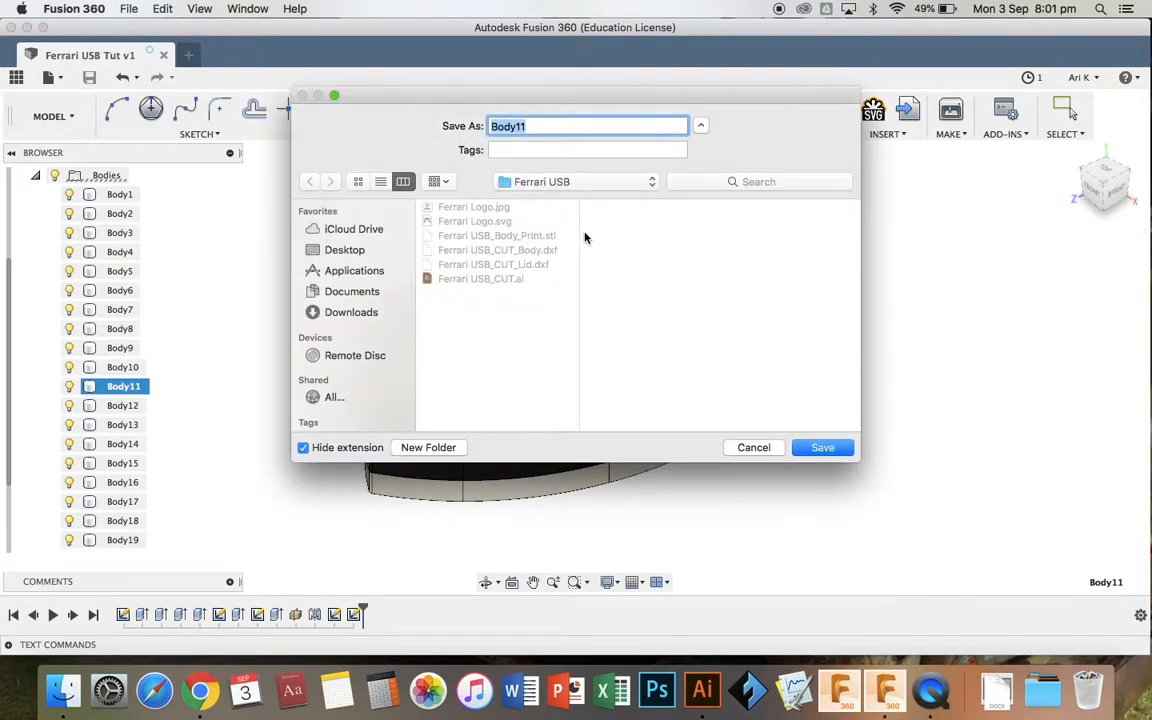
{"action": "type", "text": "Ferrari USB_Lid_Print"}
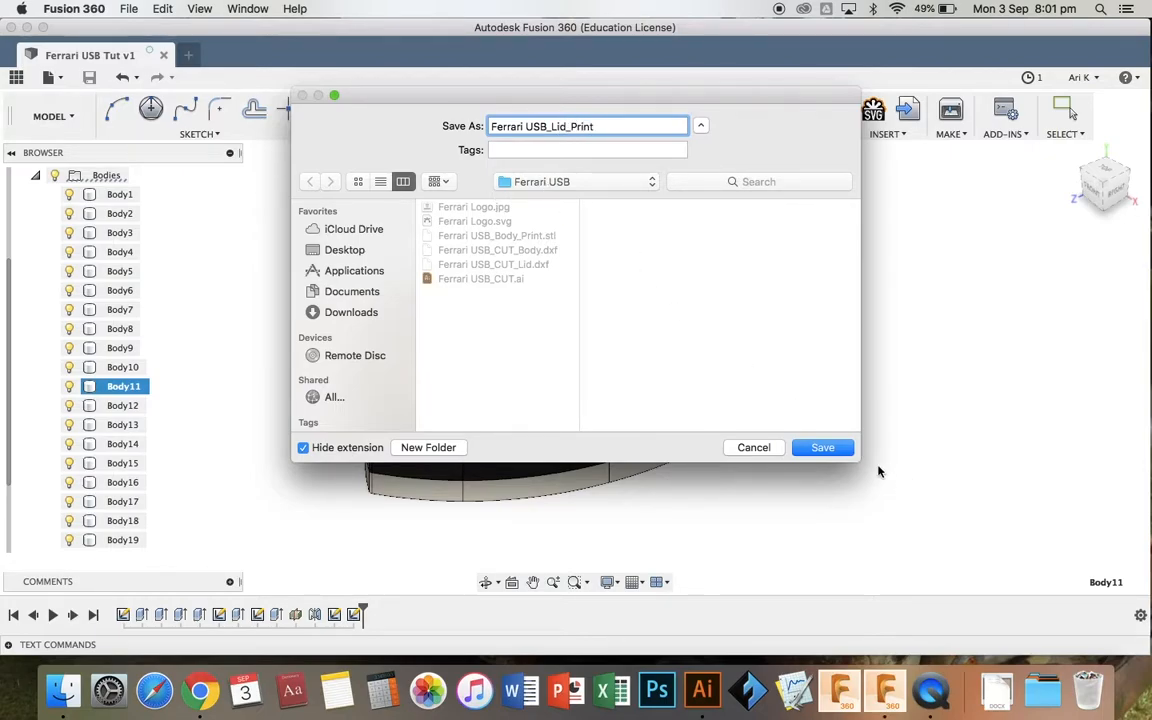
{"action": "left_click", "coordinate": [833, 449]}
{"action": "left_click", "coordinate": [807, 399]}
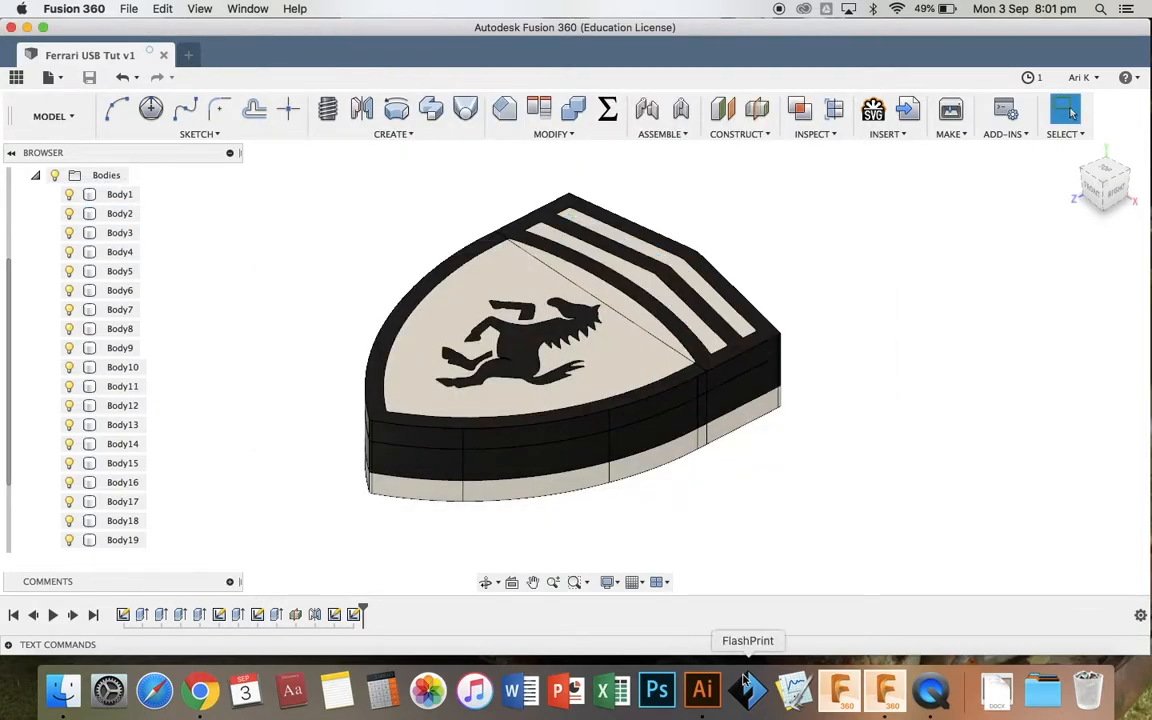
Switch to FlashPrint and load Ferrari USB_Body_Print.stl onto the build plate
{"action": "left_click", "coordinate": [749, 690]}
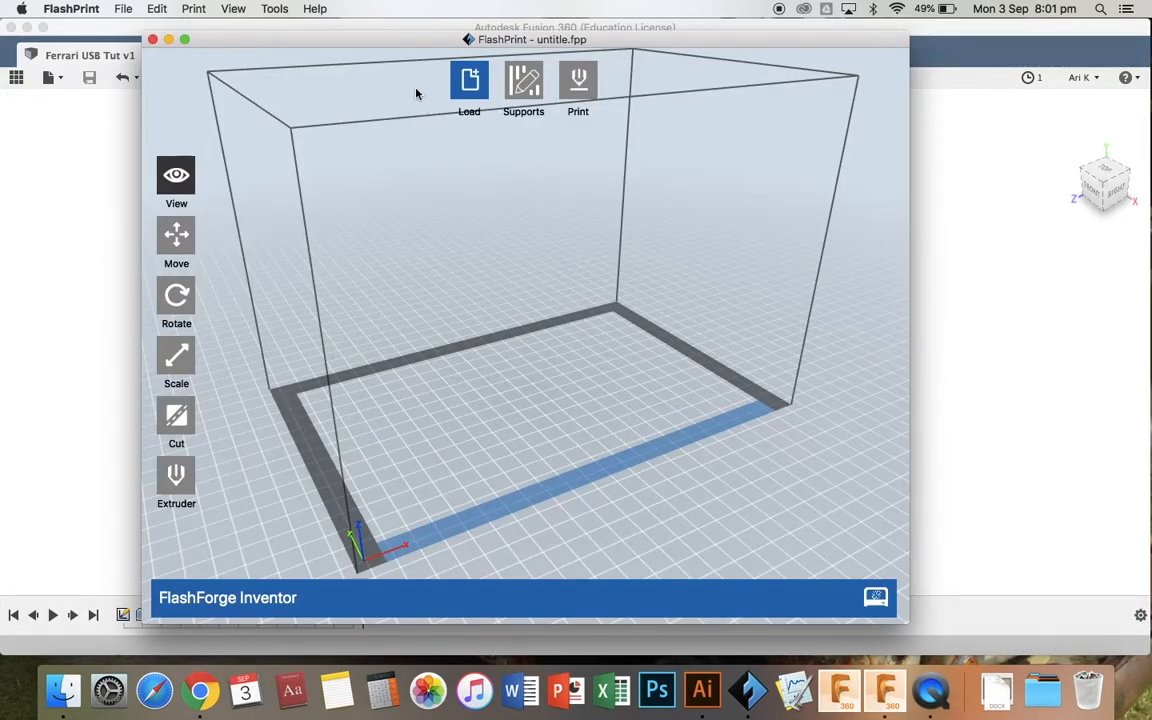
{"action": "left_click", "coordinate": [472, 88]}
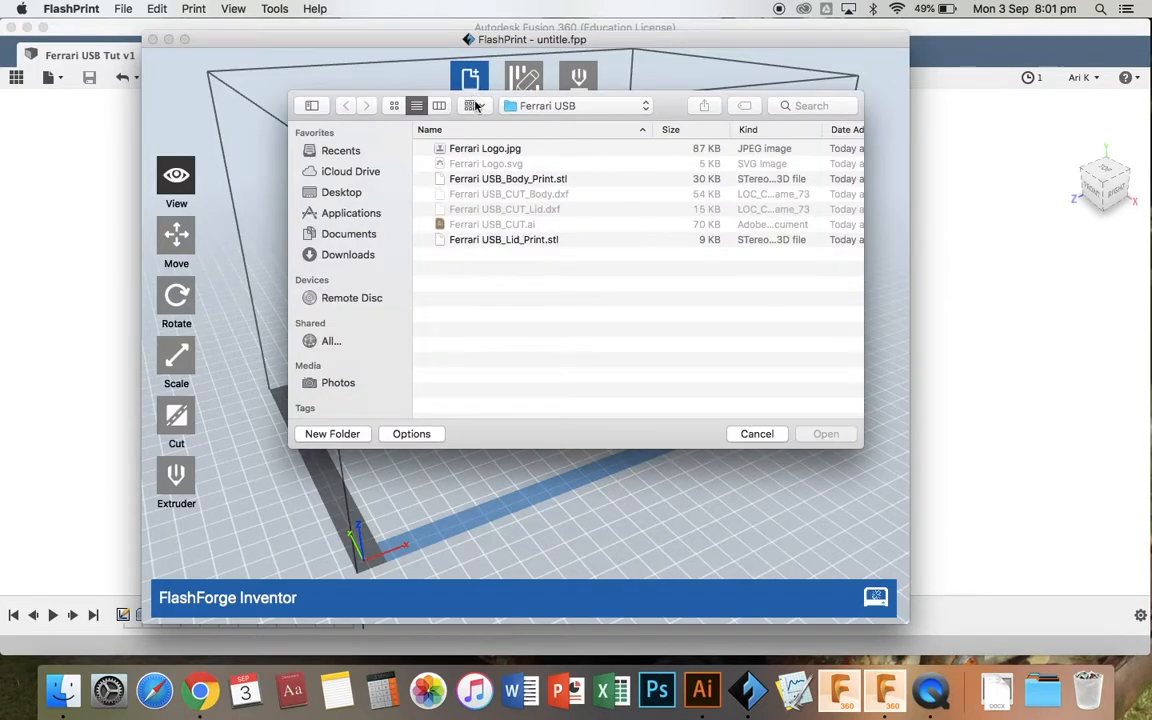
{"action": "left_click", "coordinate": [509, 180]}
{"action": "left_click", "coordinate": [826, 434]}
{"action": "scroll", "coordinate": [519, 428], "scroll_direction": "up", "scroll_amount": 3}
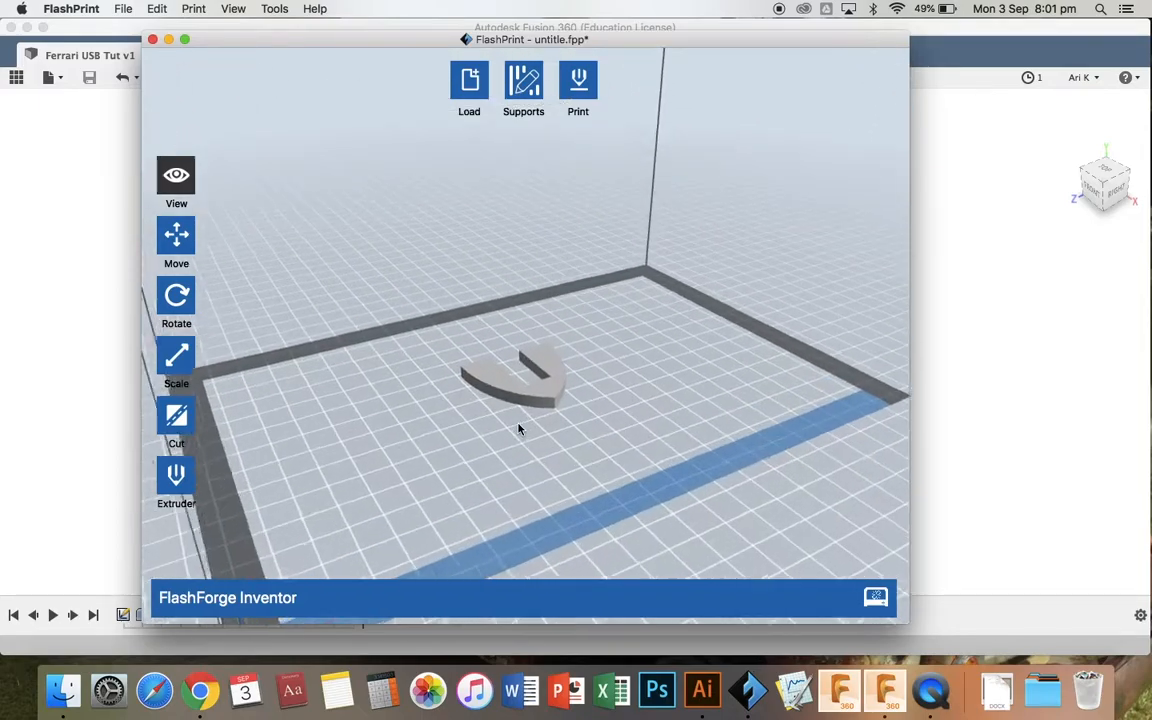
{"action": "scroll", "coordinate": [519, 428], "scroll_direction": "up", "scroll_amount": 5}
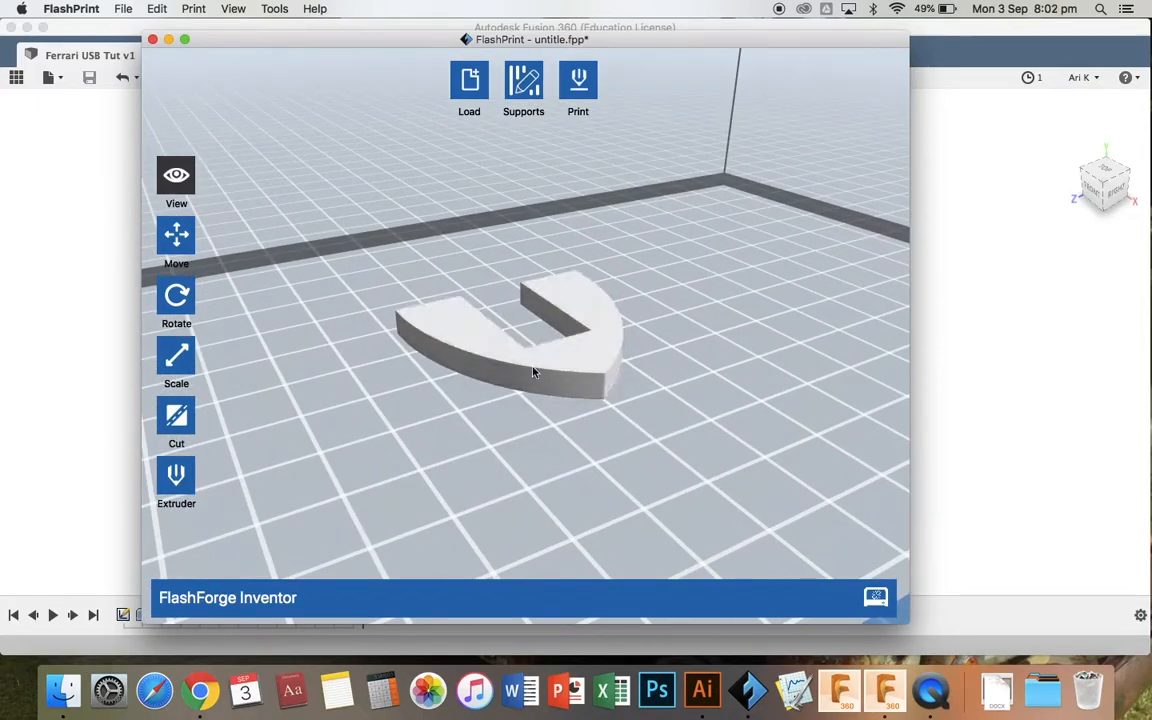
Load Ferrari USB_Lid_Print.stl alongside the body model
{"action": "left_click", "coordinate": [476, 92]}
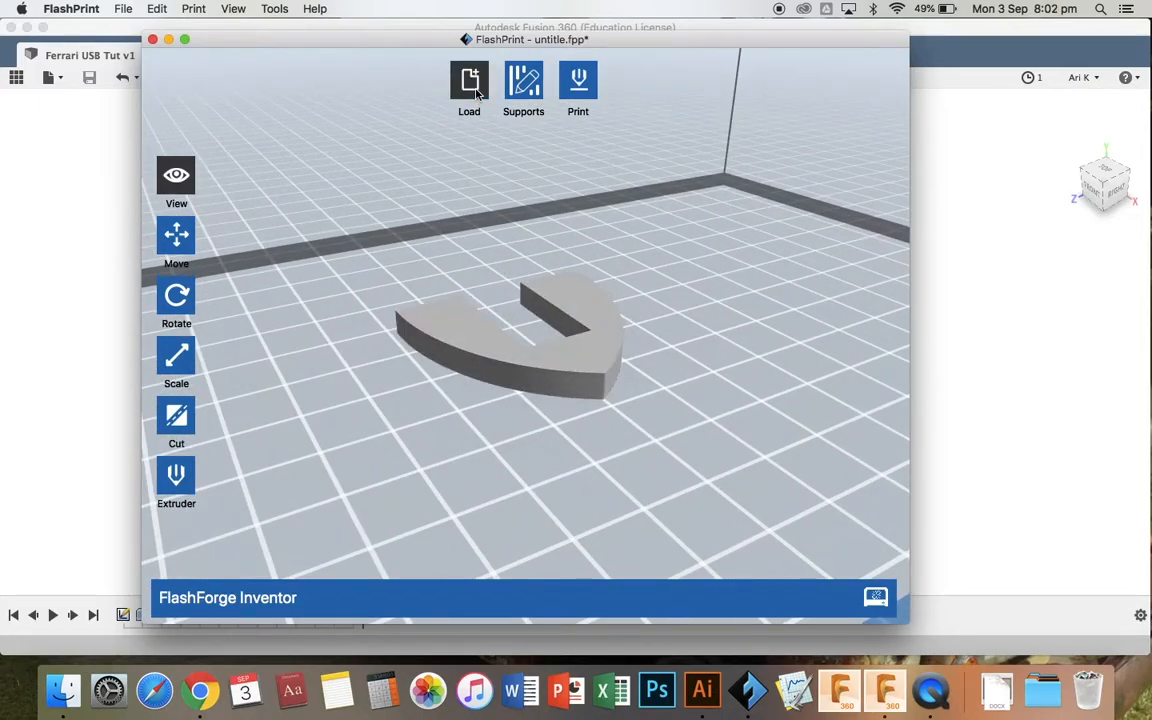
{"action": "left_click", "coordinate": [510, 240]}
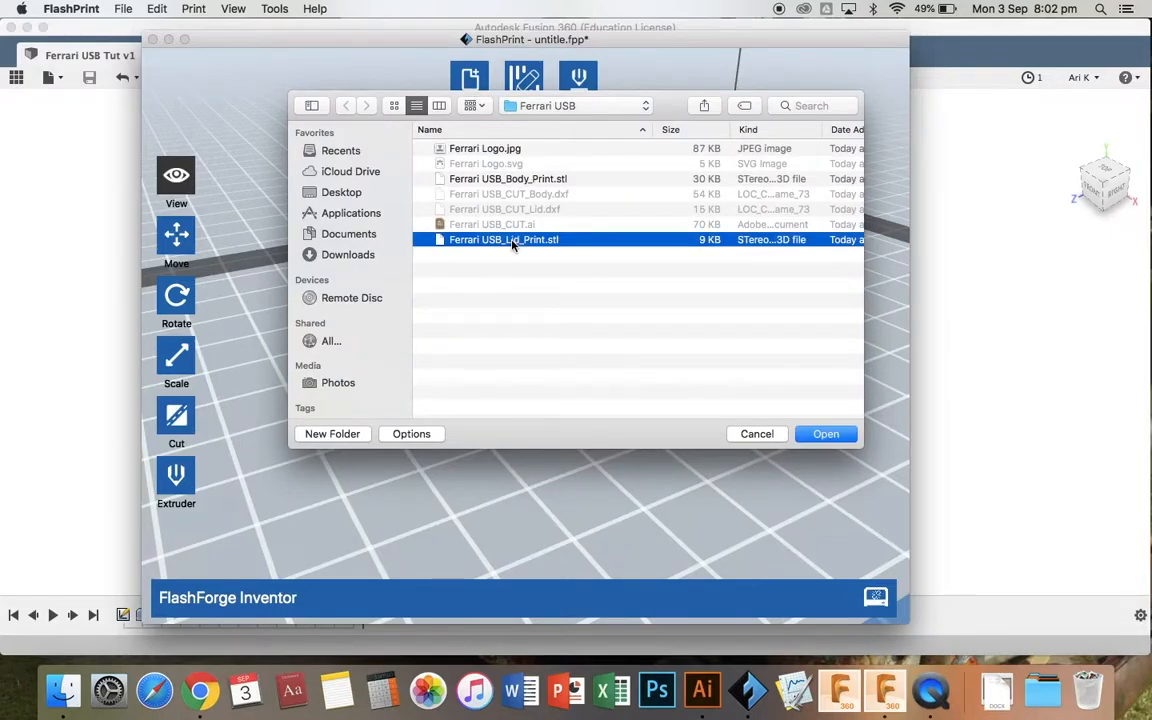
{"action": "left_click", "coordinate": [824, 433]}
Apply Auto Layout All to the overlapping body and lid models on the build plate
{"action": "scroll", "coordinate": [510, 306], "scroll_direction": "down", "scroll_amount": 1}
{"action": "scroll", "coordinate": [440, 288], "scroll_direction": "up", "scroll_amount": 5}
{"action": "scroll", "coordinate": [456, 310], "scroll_direction": "up", "scroll_amount": 3}
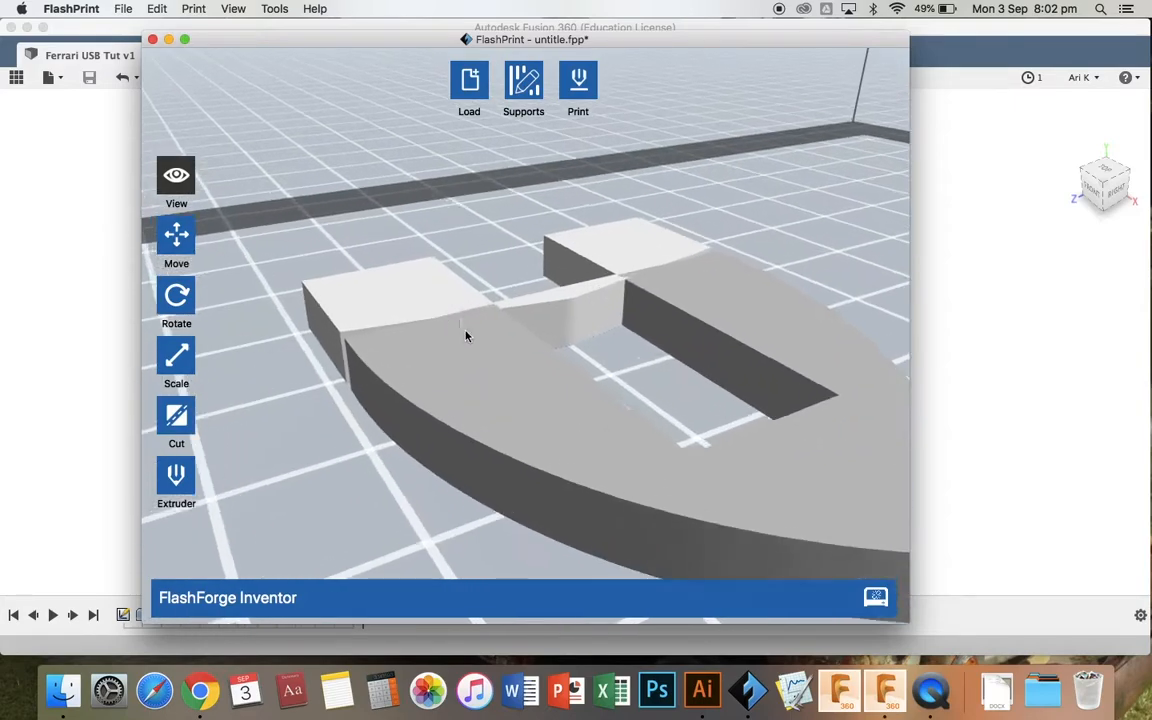
{"action": "scroll", "coordinate": [560, 386], "scroll_direction": "down", "scroll_amount": 5}
{"action": "scroll", "coordinate": [560, 386], "scroll_direction": "down", "scroll_amount": 2}
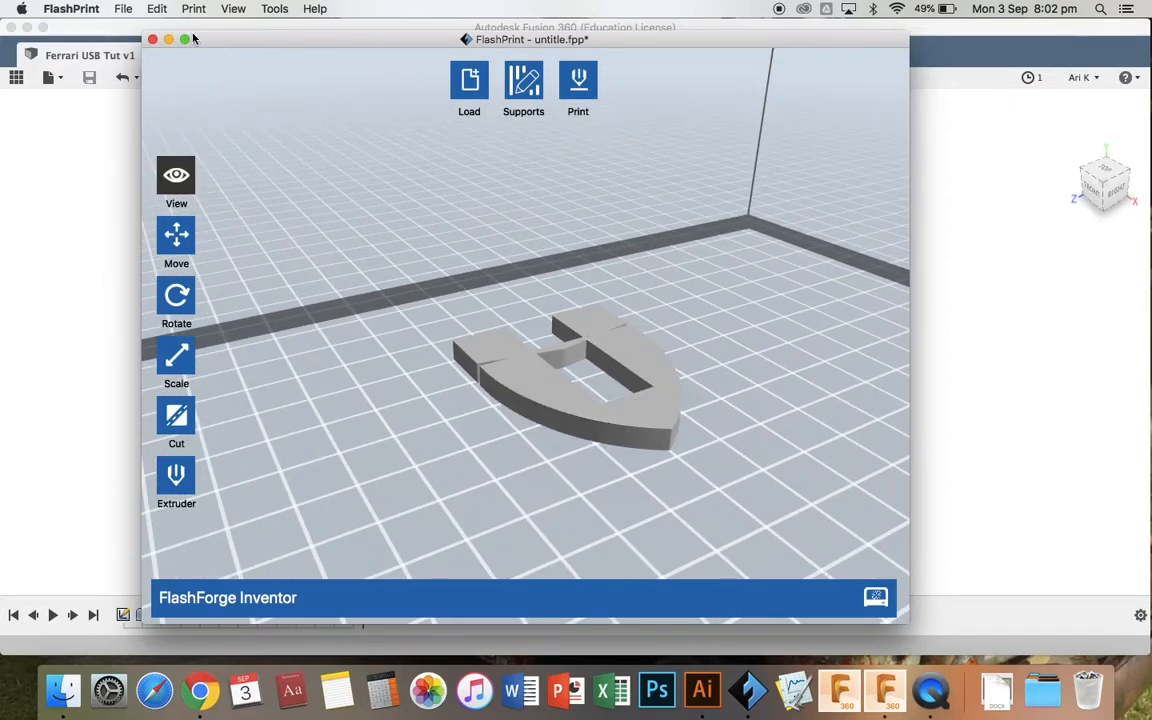
{"action": "left_click", "coordinate": [153, 9]}
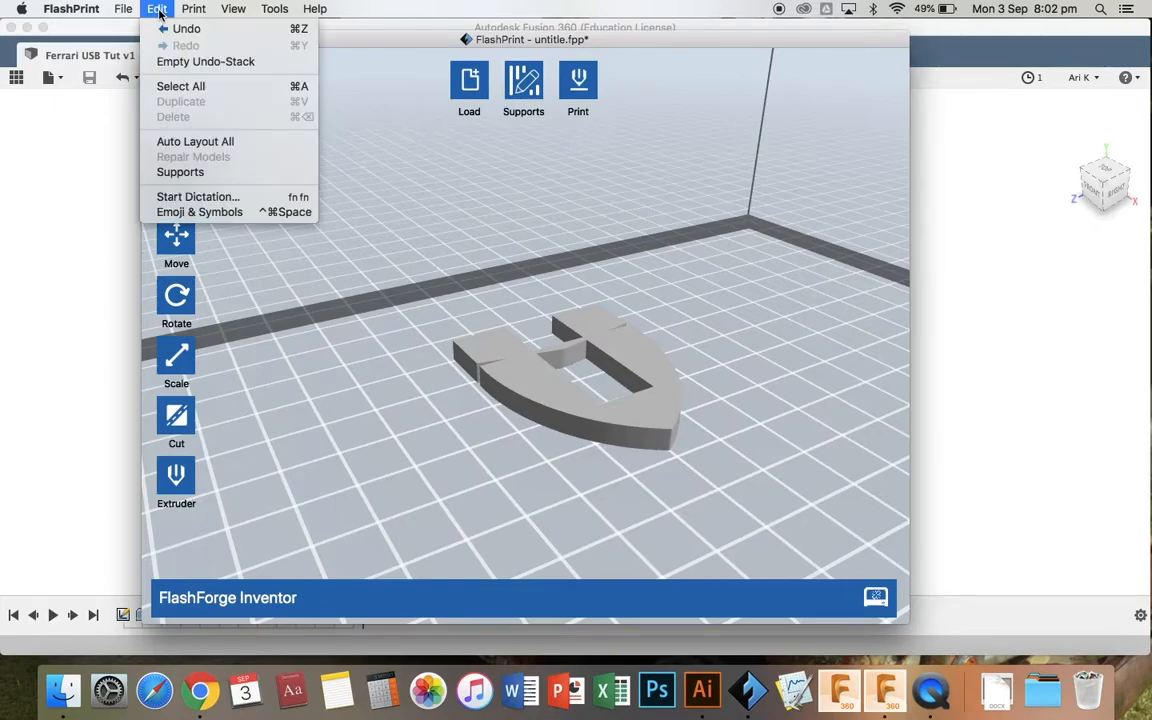
{"action": "left_click", "coordinate": [201, 147]}
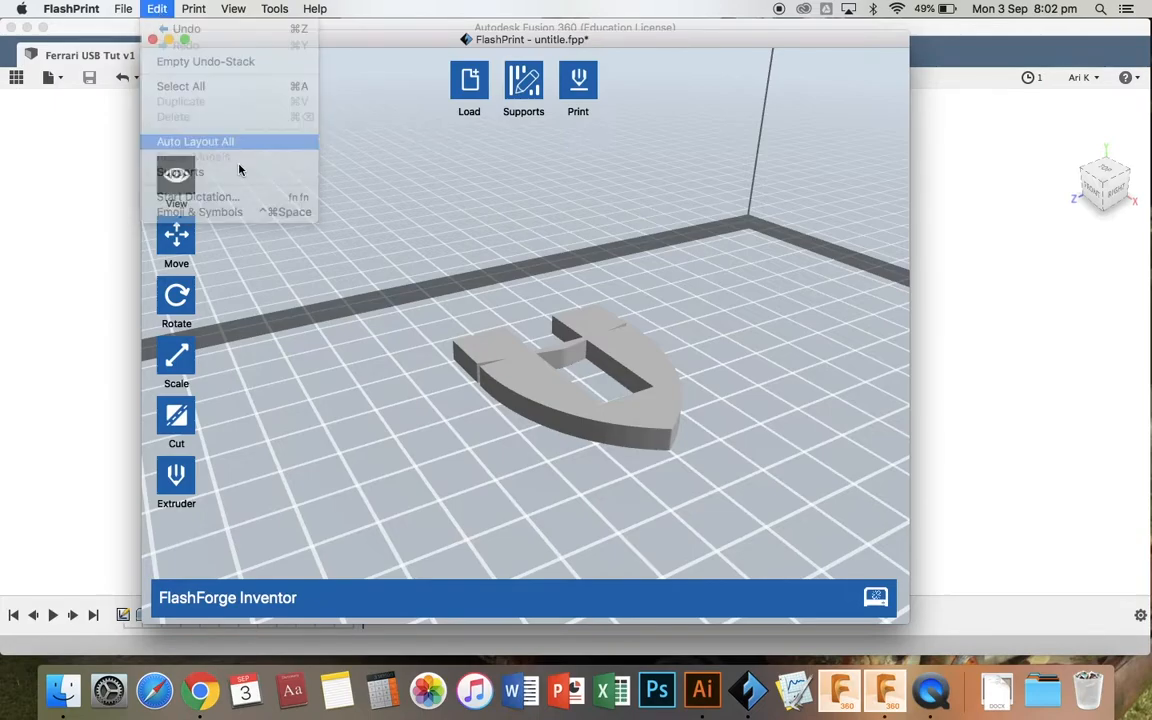
Inspect the layout of both models on the build plate and review their extruder assignment without changing it
{"action": "left_click_drag", "start_coordinate": [437, 333], "coordinate": [508, 388]}
{"action": "scroll", "coordinate": [508, 388], "scroll_direction": "down", "scroll_amount": 5}
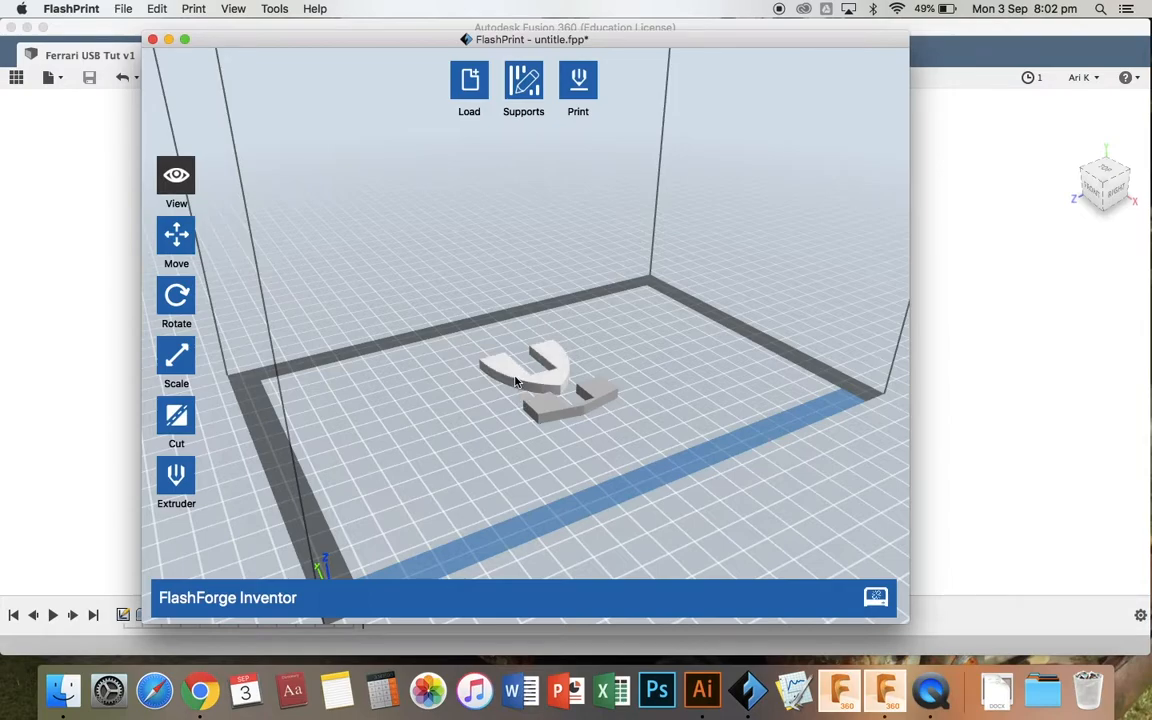
{"action": "left_click", "coordinate": [178, 477]}
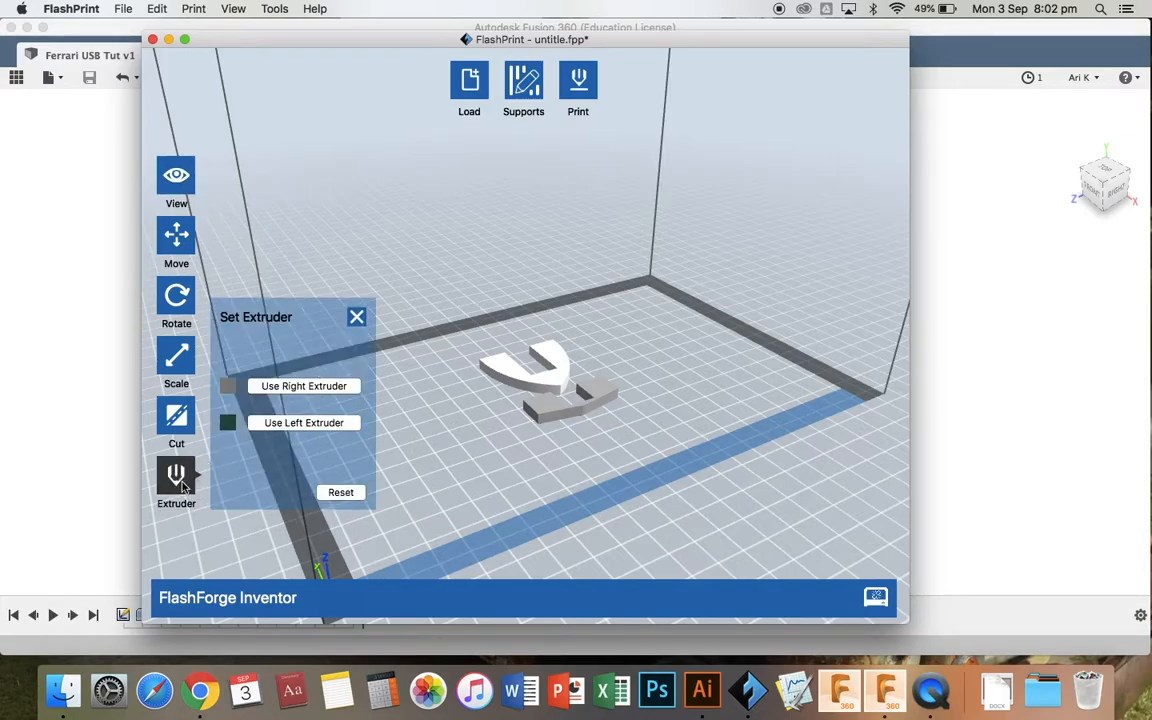
{"action": "left_click", "coordinate": [552, 410]}
{"action": "left_click", "coordinate": [536, 382]}
{"action": "left_click", "coordinate": [356, 317]}
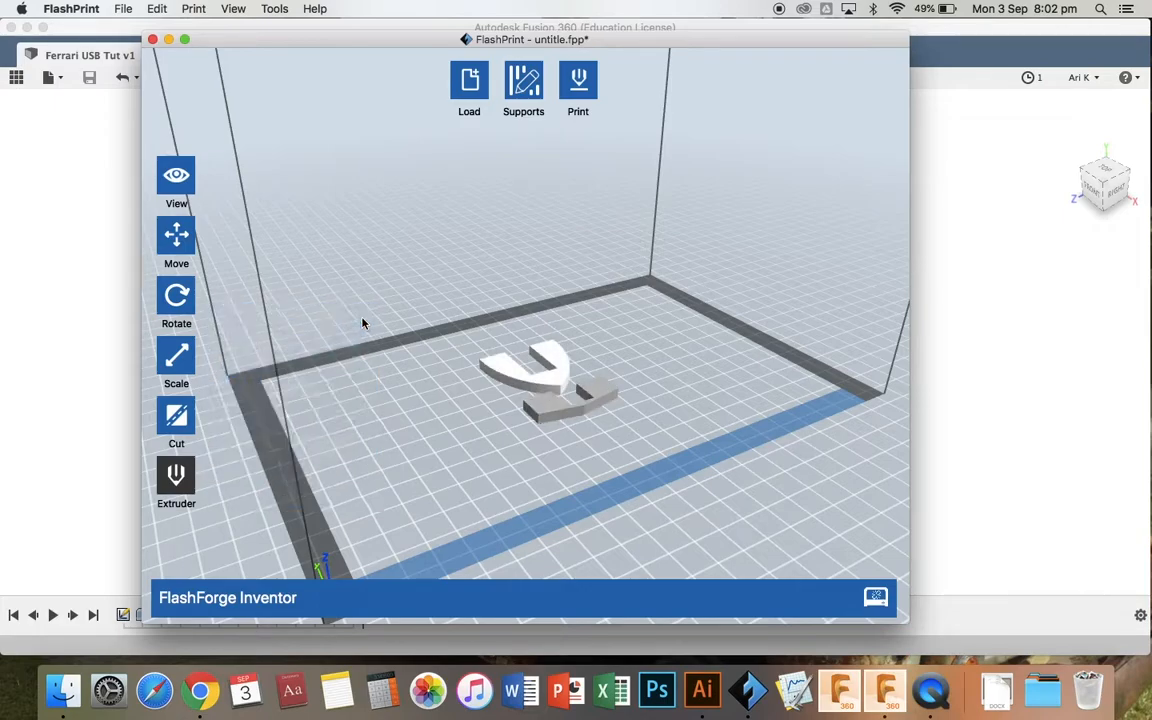
{"action": "left_click", "coordinate": [622, 268]}
{"action": "scroll", "coordinate": [490, 350], "scroll_direction": "up", "scroll_amount": 3}
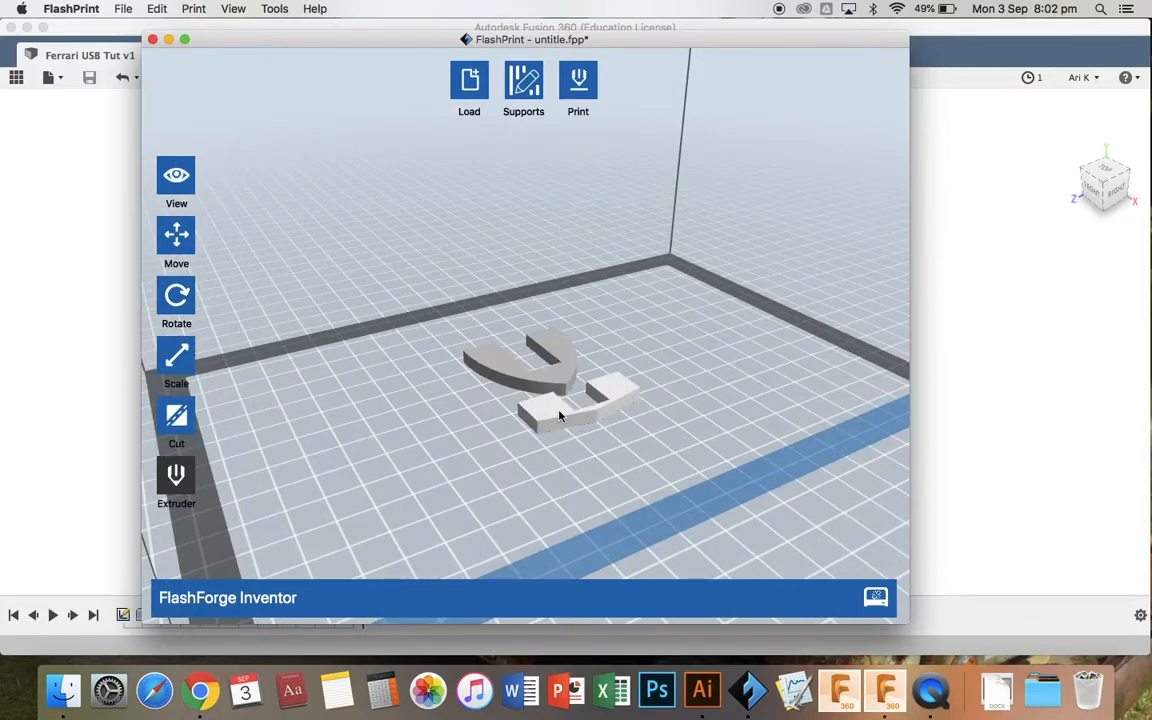
Open the print settings and choose High (Slower) quality for the Inventor PLA profile
{"action": "left_click", "coordinate": [579, 90]}
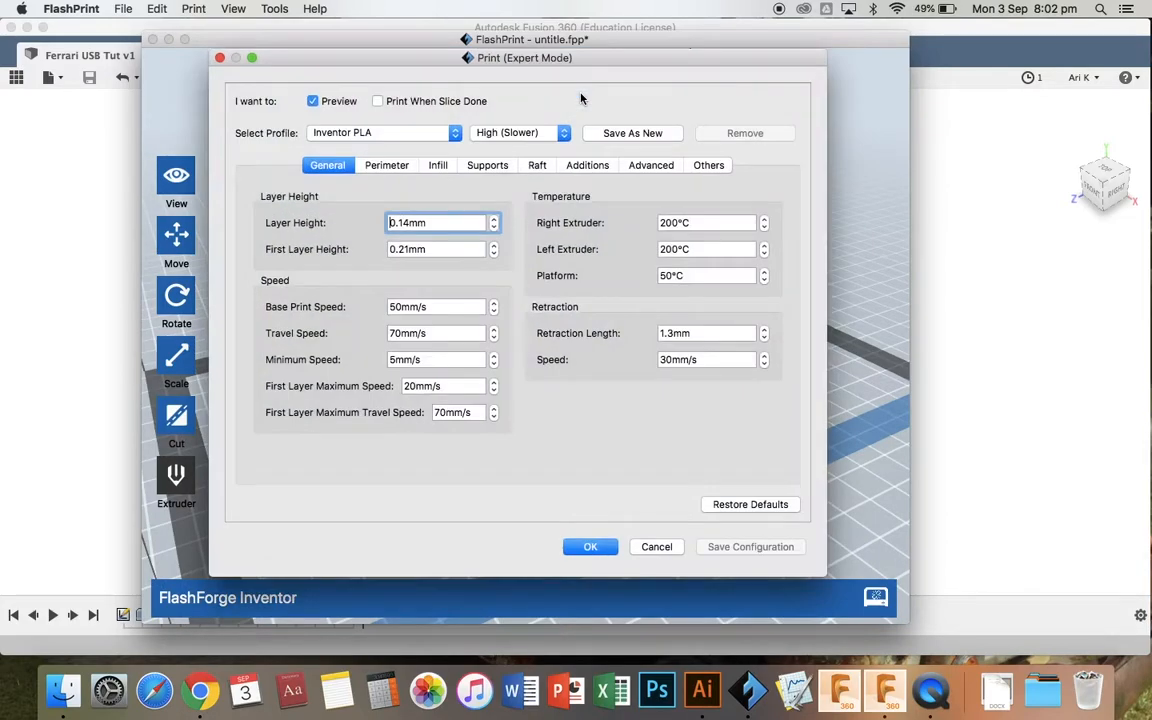
{"action": "left_click", "coordinate": [511, 136]}
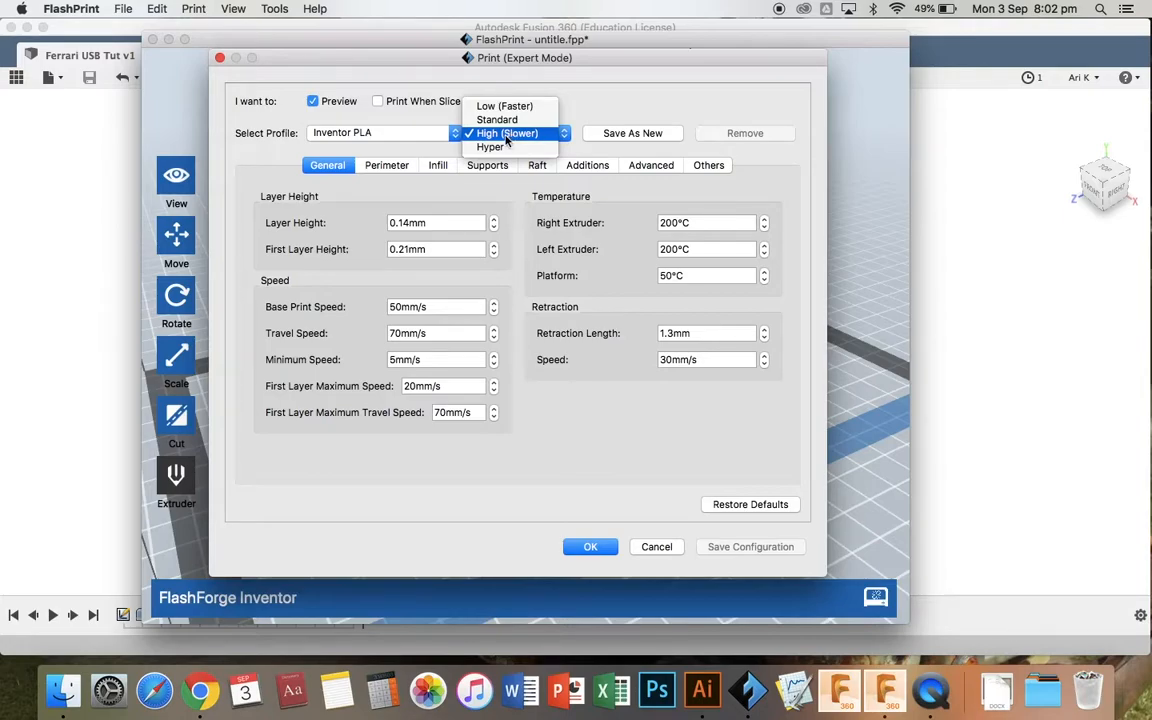
{"action": "left_click", "coordinate": [508, 135]}
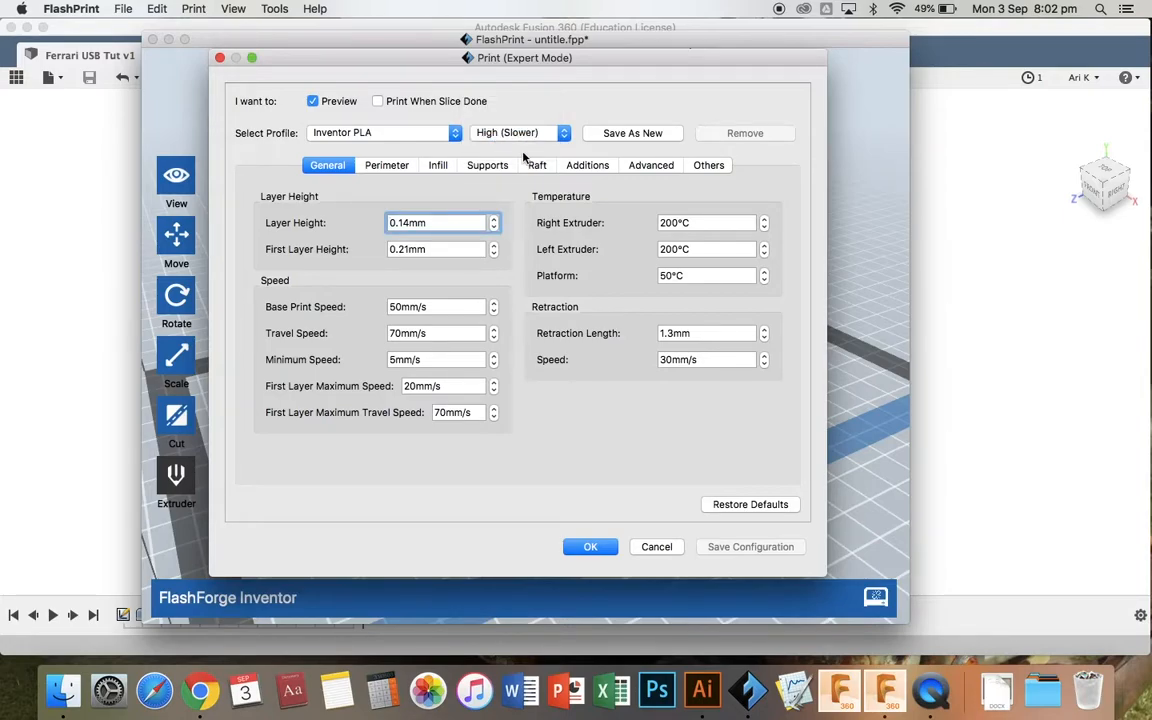
Set the raft to print with the Right Extruder
{"action": "left_click", "coordinate": [541, 168]}
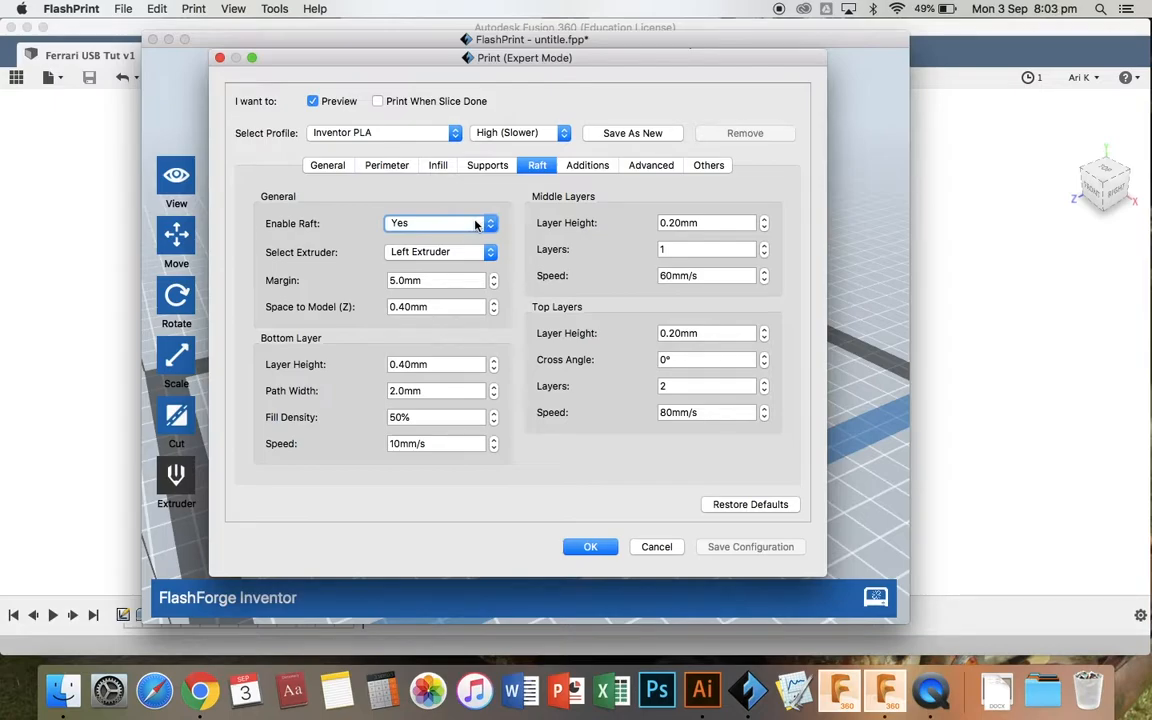
{"action": "left_click", "coordinate": [426, 253]}
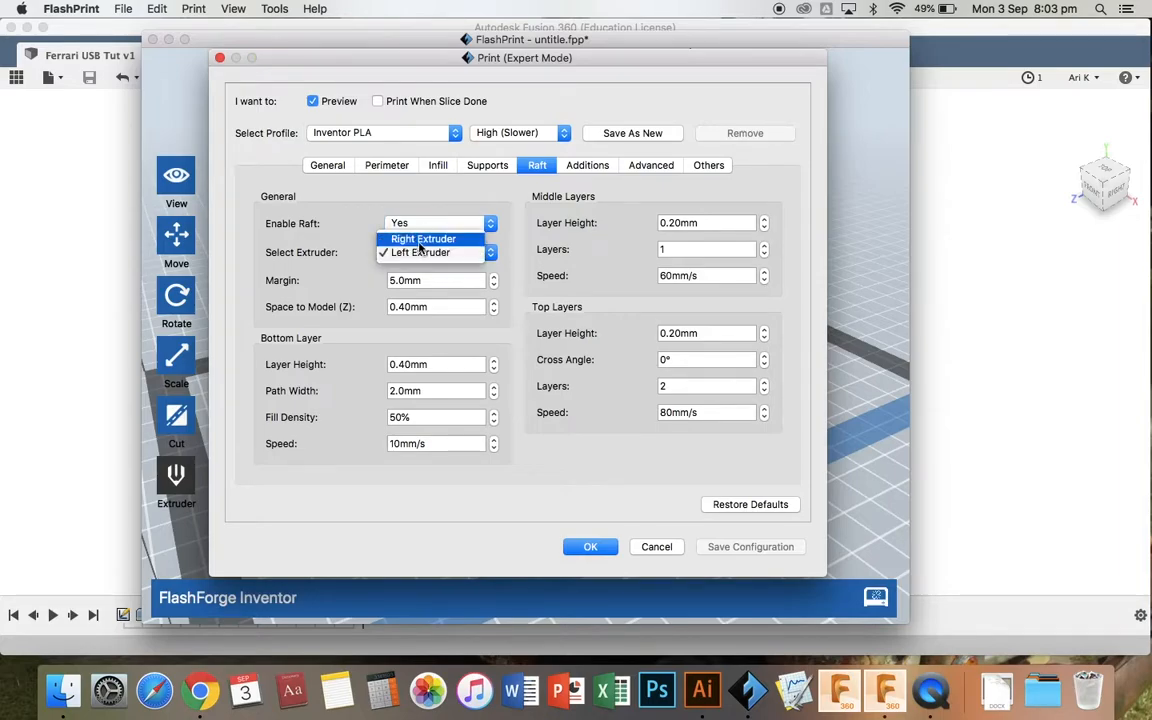
{"action": "left_click", "coordinate": [421, 241]}
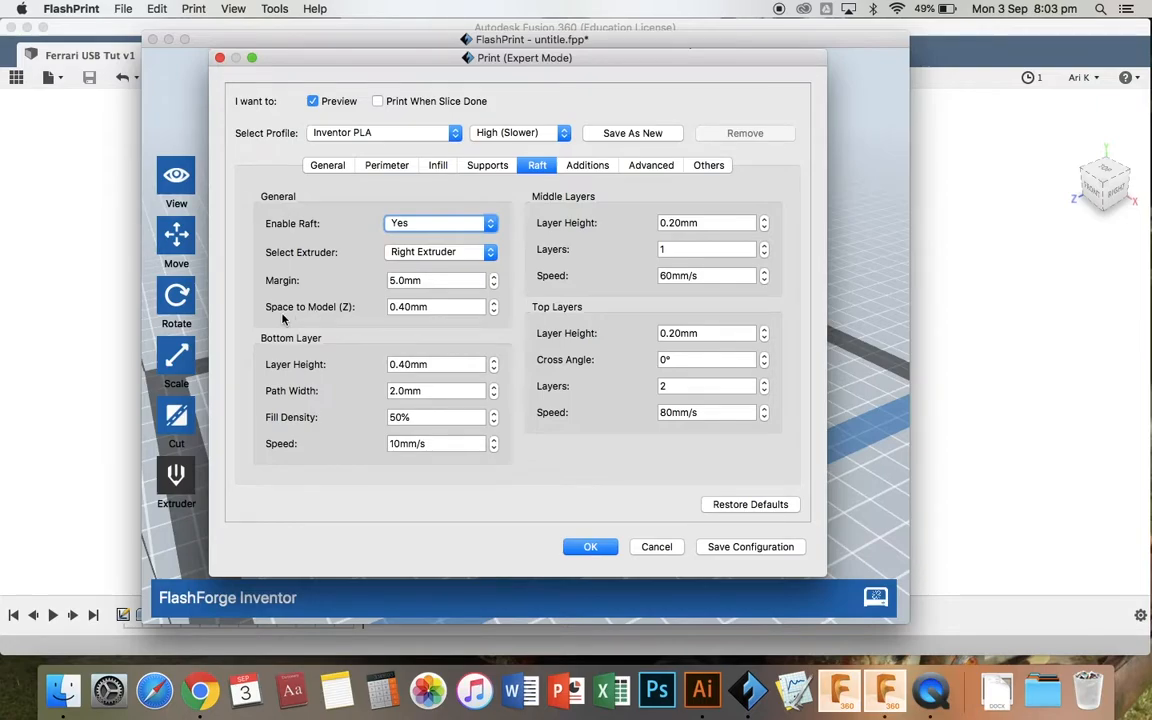
Set the raft's vertical space to model to 0.40 mm and its margin to 5.0 mm
{"action": "left_click", "coordinate": [446, 309]}
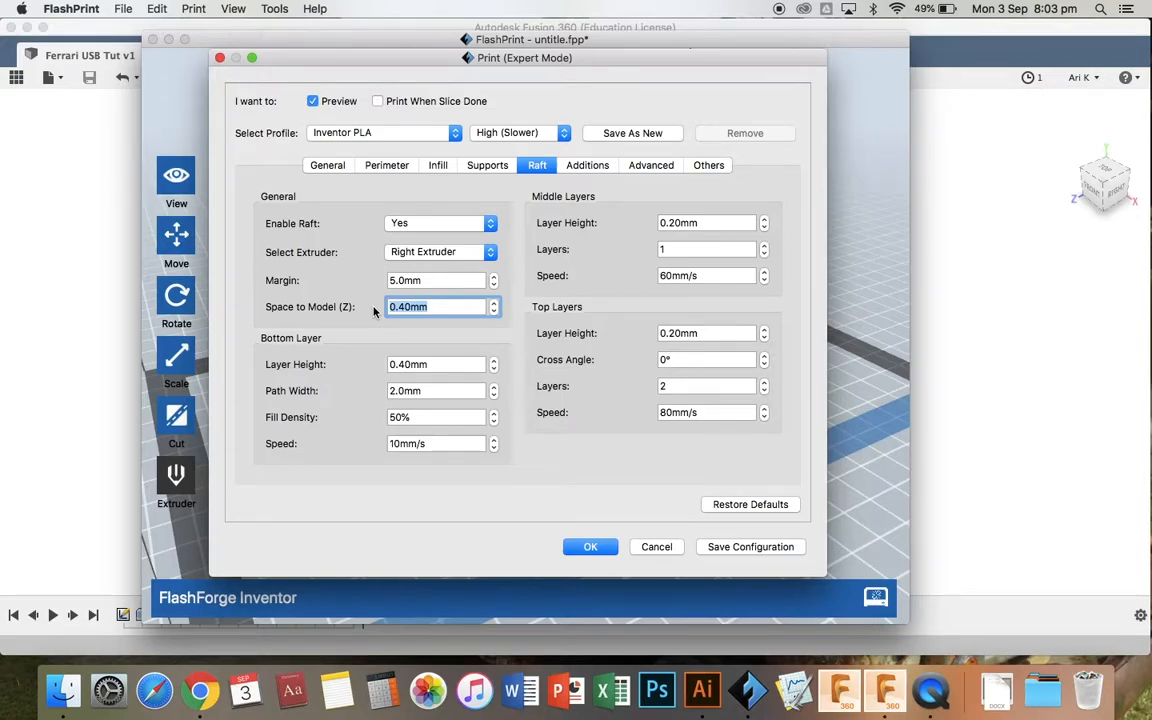
{"action": "type", "text": ".4"}
{"action": "key", "text": "Return"}
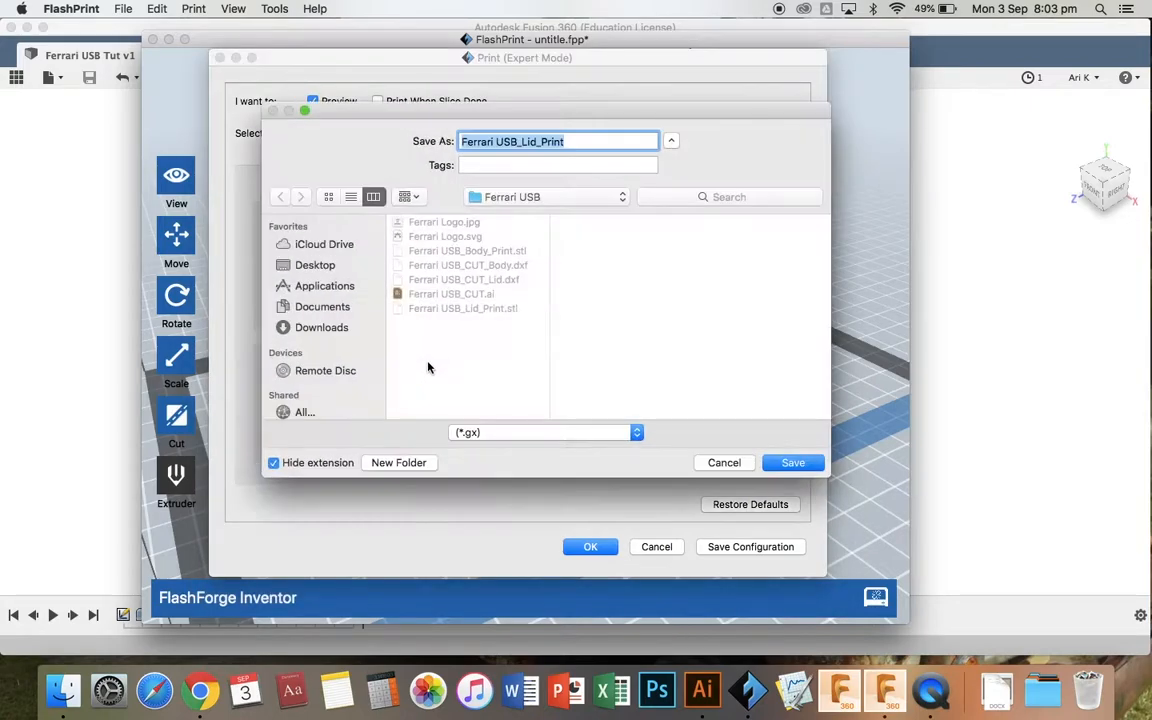
{"action": "left_click", "coordinate": [723, 463]}
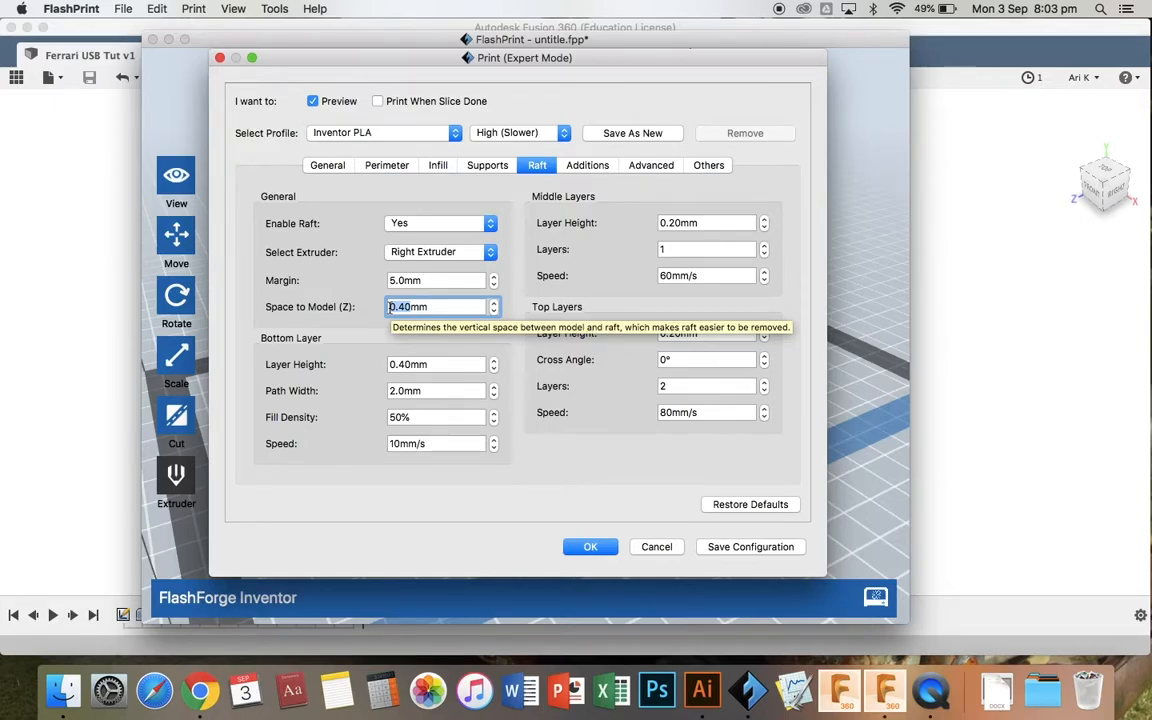
{"action": "left_click", "coordinate": [493, 284]}
{"action": "left_click", "coordinate": [495, 277]}
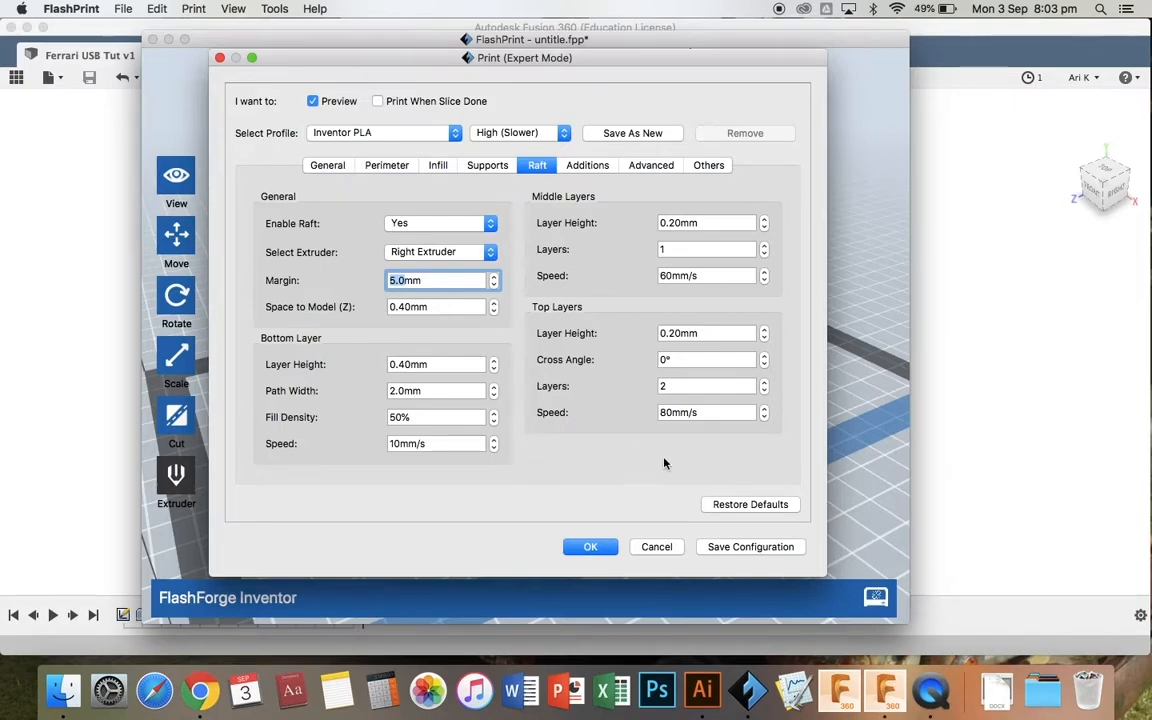
Slice both models to a .gx file named Ferrari USB_Print in the Ferrari USB folder and check the layer preview
{"action": "left_click", "coordinate": [606, 550]}
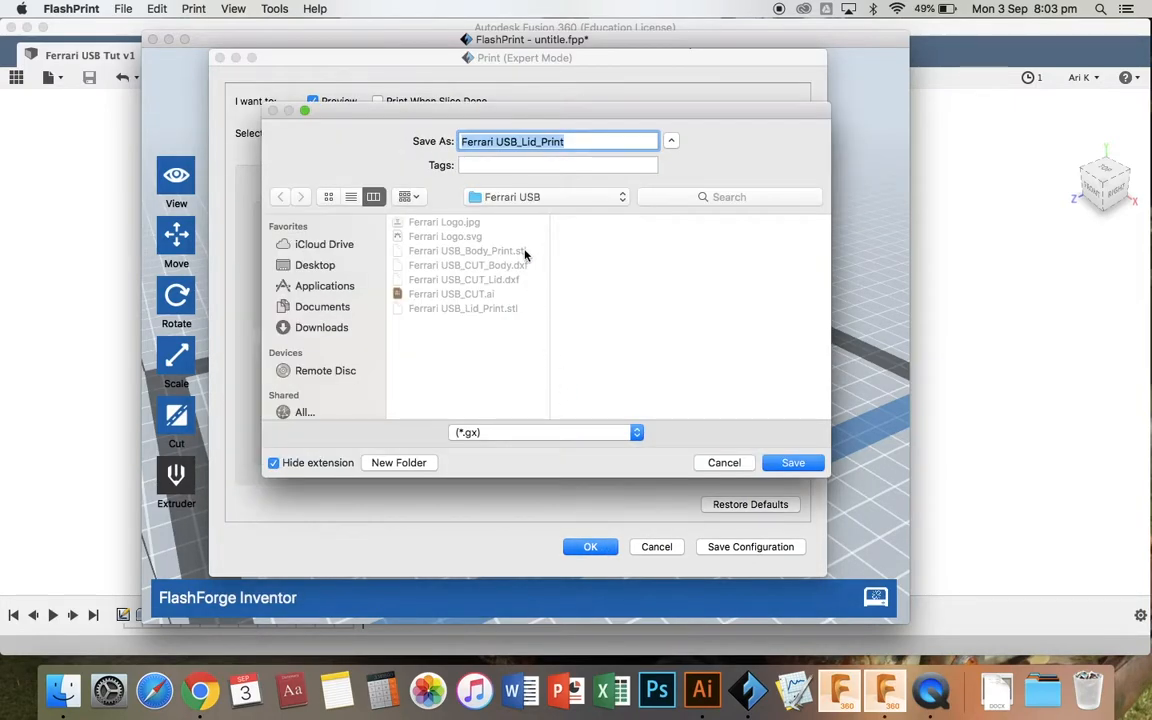
{"action": "left_click", "coordinate": [563, 142]}
{"action": "key", "text": "BackSpace"}
{"action": "key", "text": "BackSpace"}
{"action": "key", "text": "BackSpace"}
{"action": "key", "text": "BackSpace"}
{"action": "key", "text": "BackSpace"}
{"action": "key", "text": "BackSpace"}
{"action": "key", "text": "BackSpace"}
{"action": "key", "text": "BackSpace"}
{"action": "key", "text": "BackSpace"}
{"action": "type", "text": "Print"}
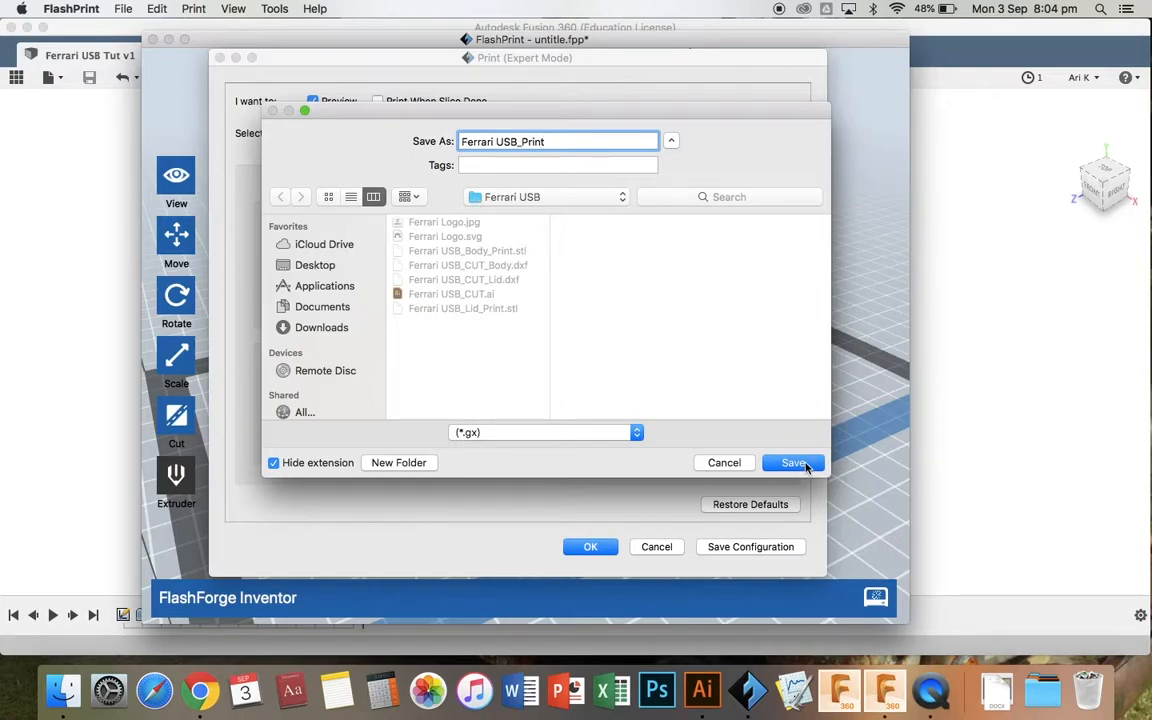
{"action": "key", "text": "Return"}
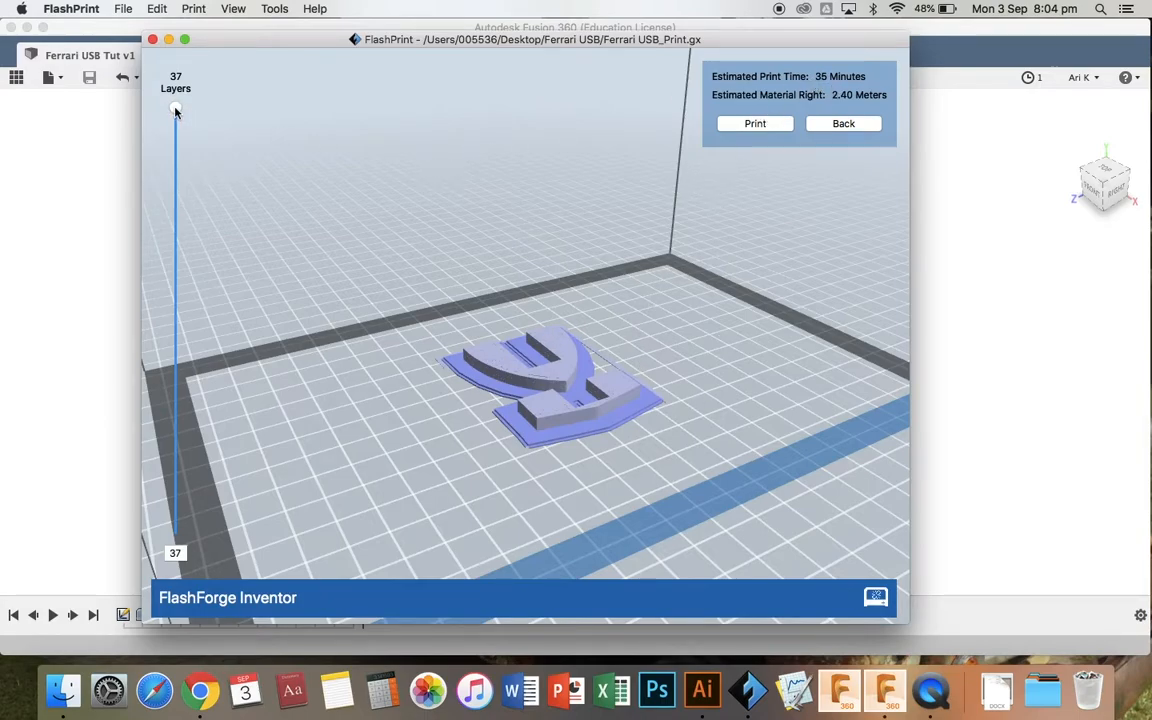
{"action": "mouse_move", "coordinate": [175, 112]}
{"action": "left_mouse_down"}
{"action": "mouse_move", "coordinate": [171, 527]}
{"action": "mouse_move", "coordinate": [160, 267]}
{"action": "mouse_move", "coordinate": [171, 98]}
{"action": "left_mouse_up"}
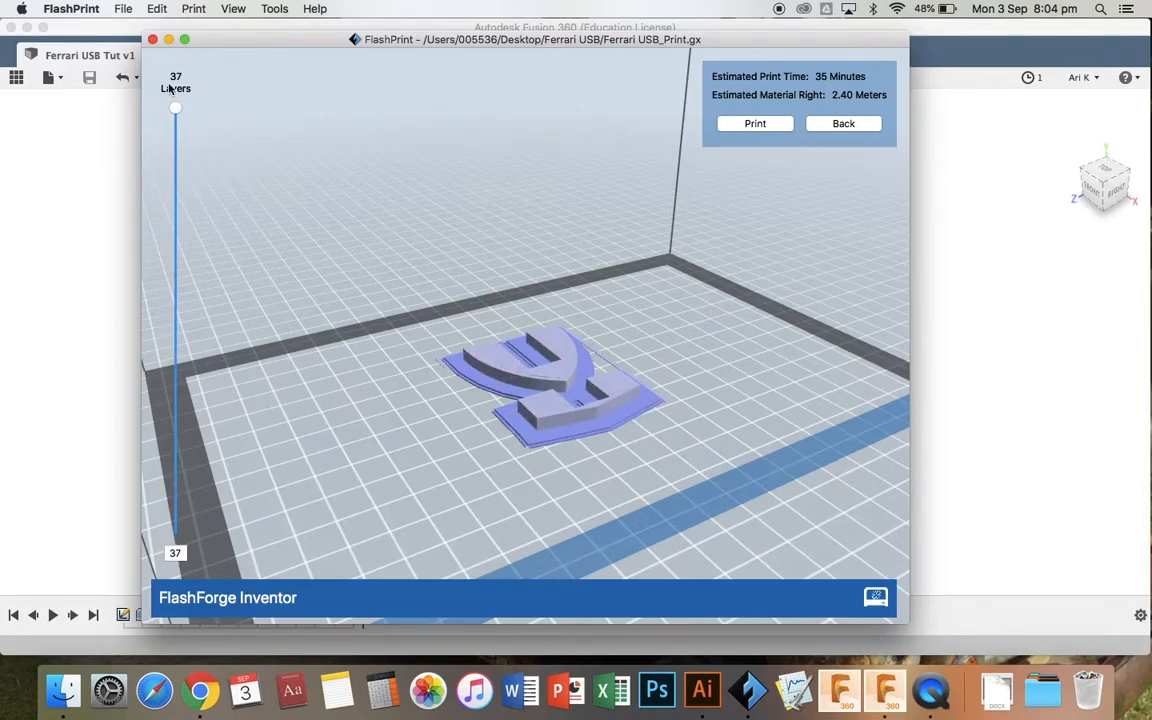